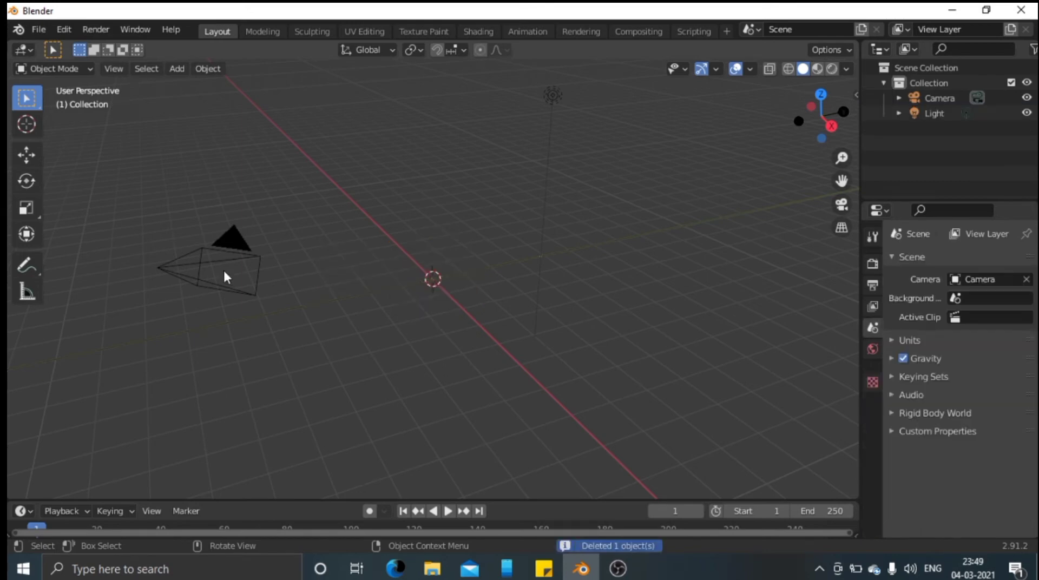
- Delete the camera and the light from the scene
left_click(225, 273)
key("x")
left_click(232, 270)
left_click(539, 237)
key("x")
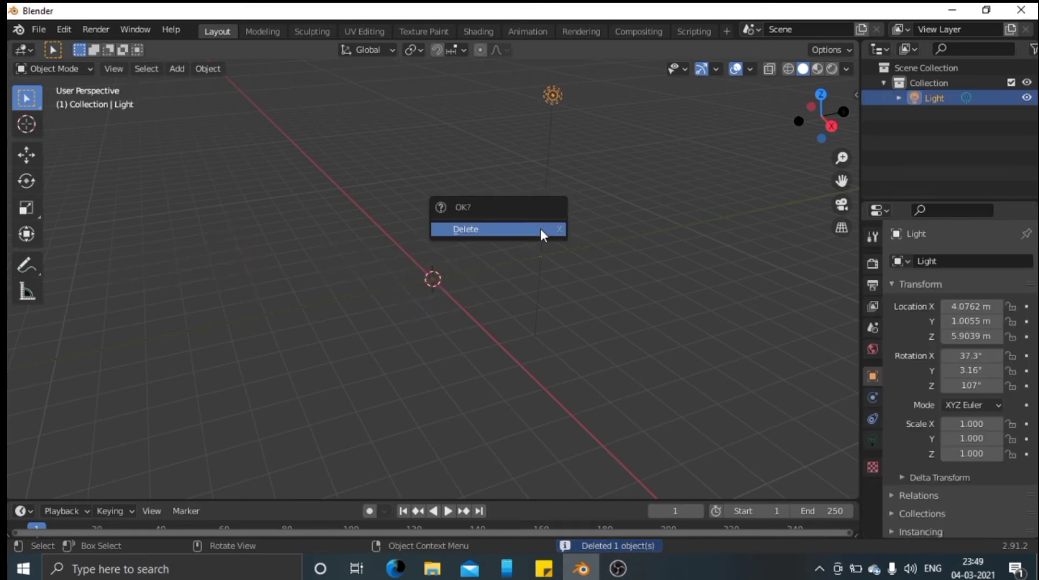
left_click(455, 230)
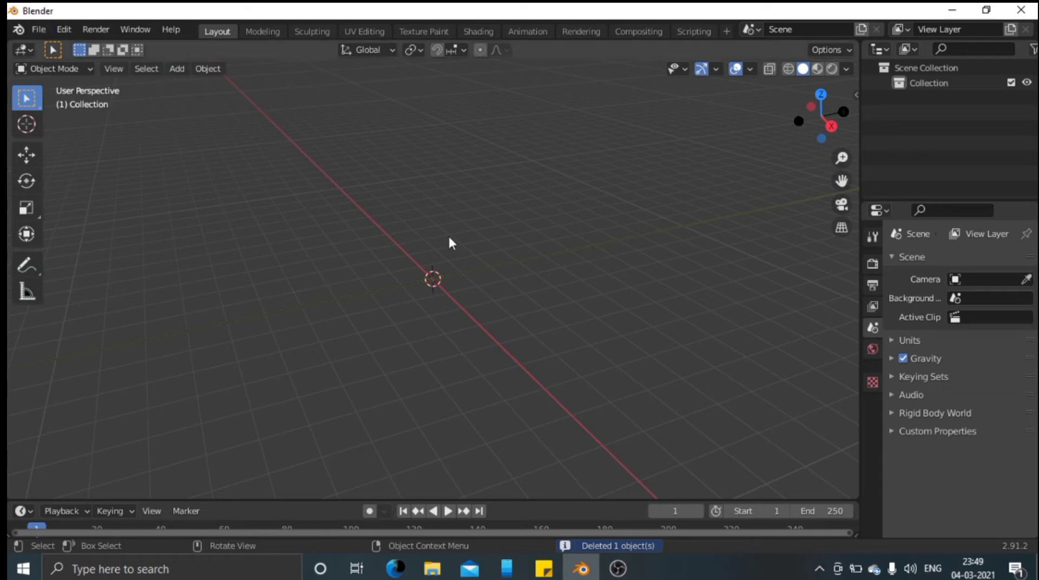
- Add a torus mesh at the origin with a major radius of 0.76 m
key("shift+a")
mouse_move(458, 223)
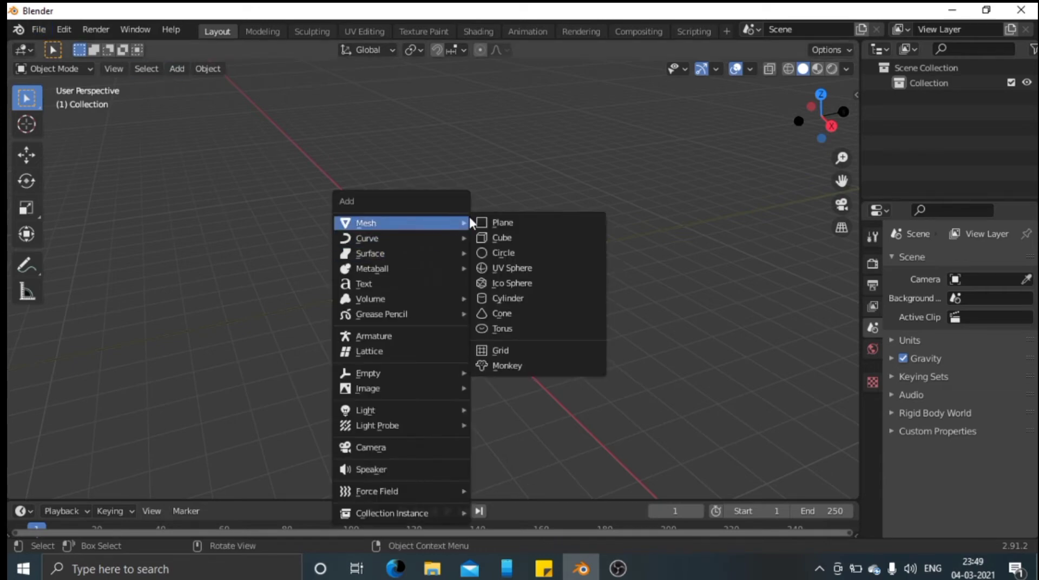
left_click(514, 328)
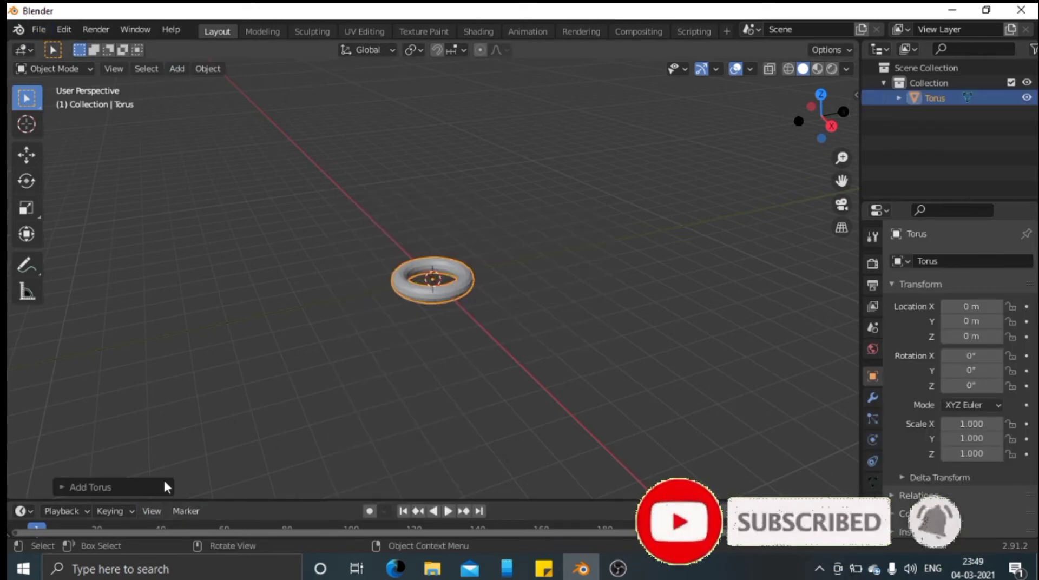
left_click(69, 488)
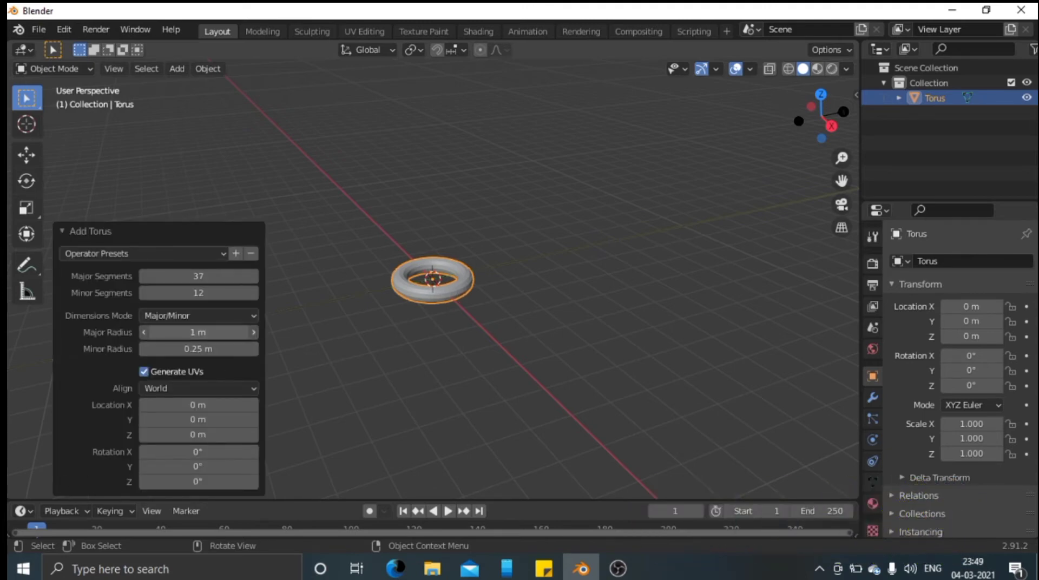
left_click_drag(198, 332, 179, 333)
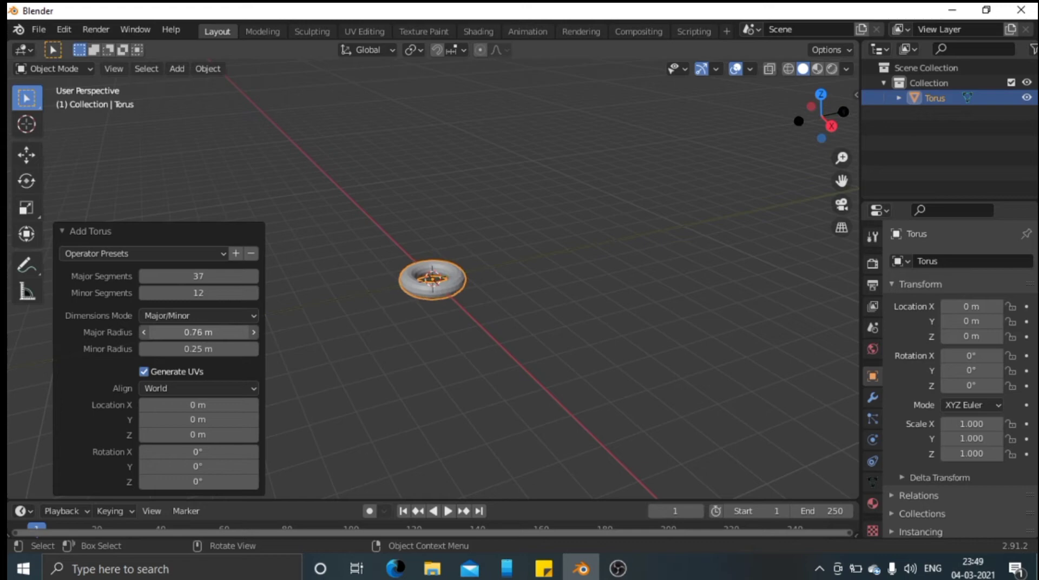
left_click(397, 321)
left_click(419, 290)
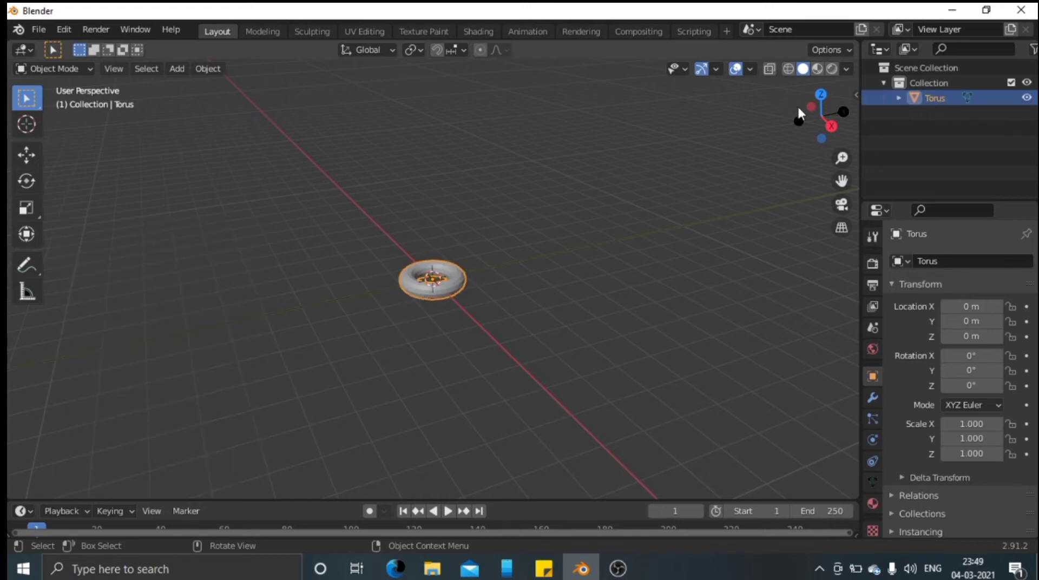
- View the torus from the top with X-ray enabled and enter Edit Mode
left_click(811, 106)
left_click(821, 92)
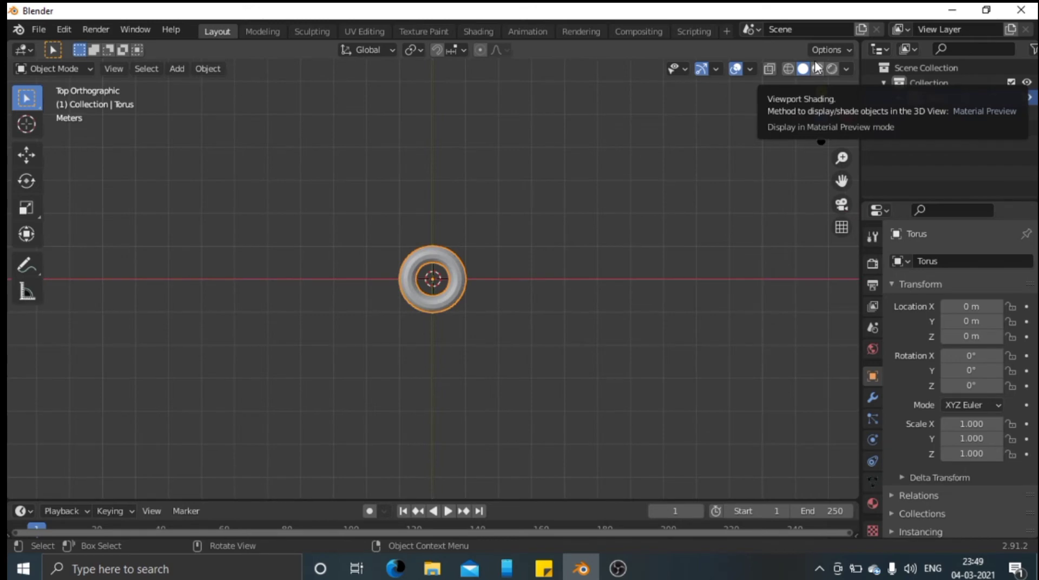
left_click(769, 68)
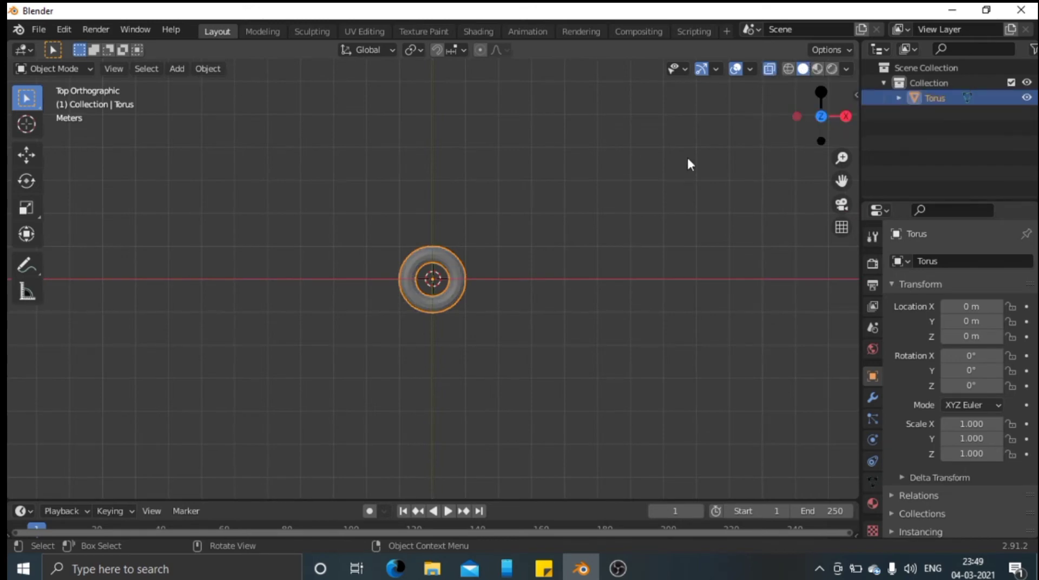
key("ctrl+Tab")
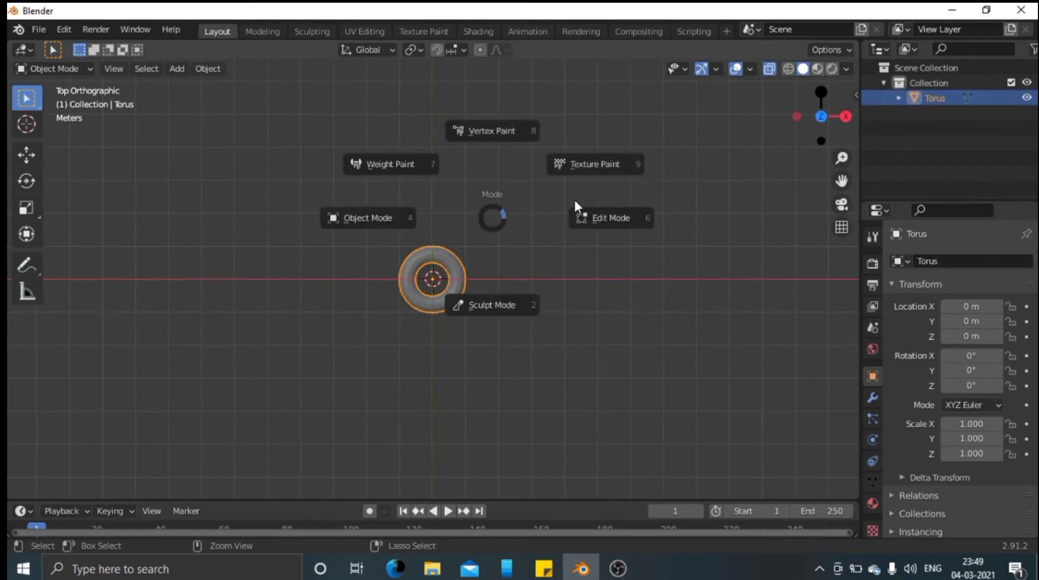
left_click(617, 217)
scroll(460, 234, "up", 7)
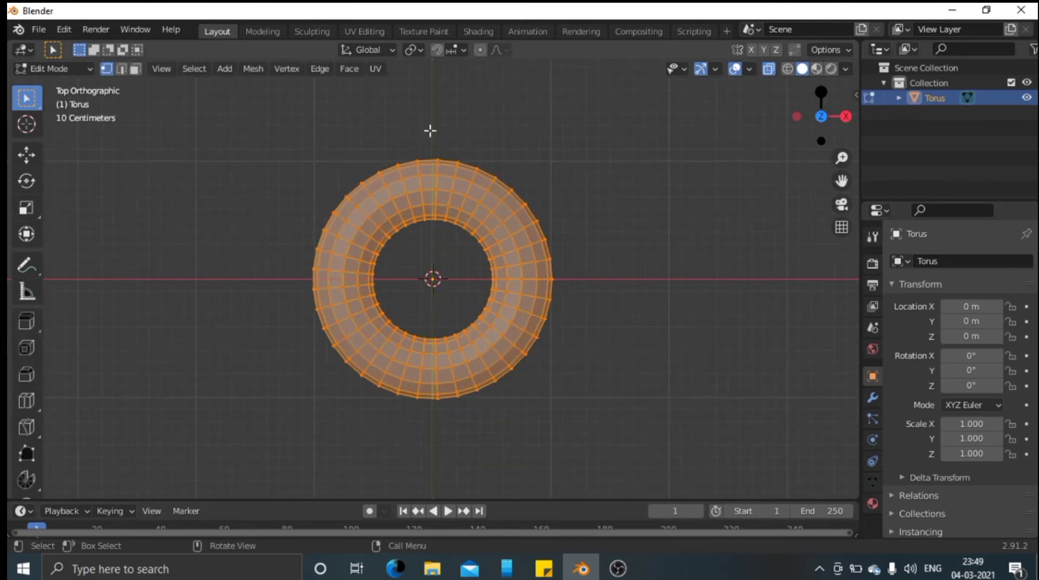
- Stretch the torus into a link by moving its positive-X half about 0.84 m along X, and return to Object Mode
left_click_drag(437, 121, 594, 447)
key("g")
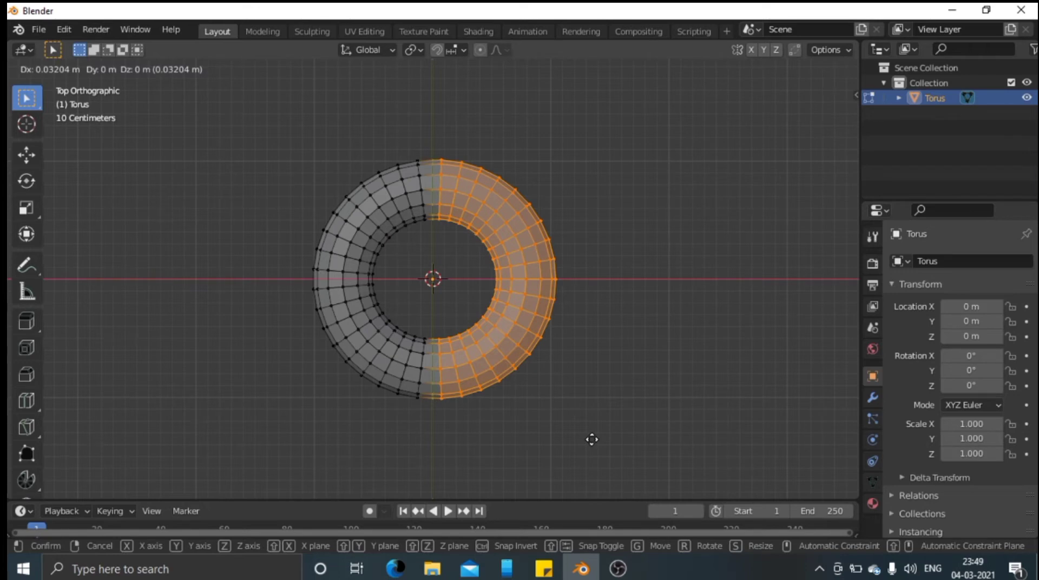
key("x")
left_click(686, 430)
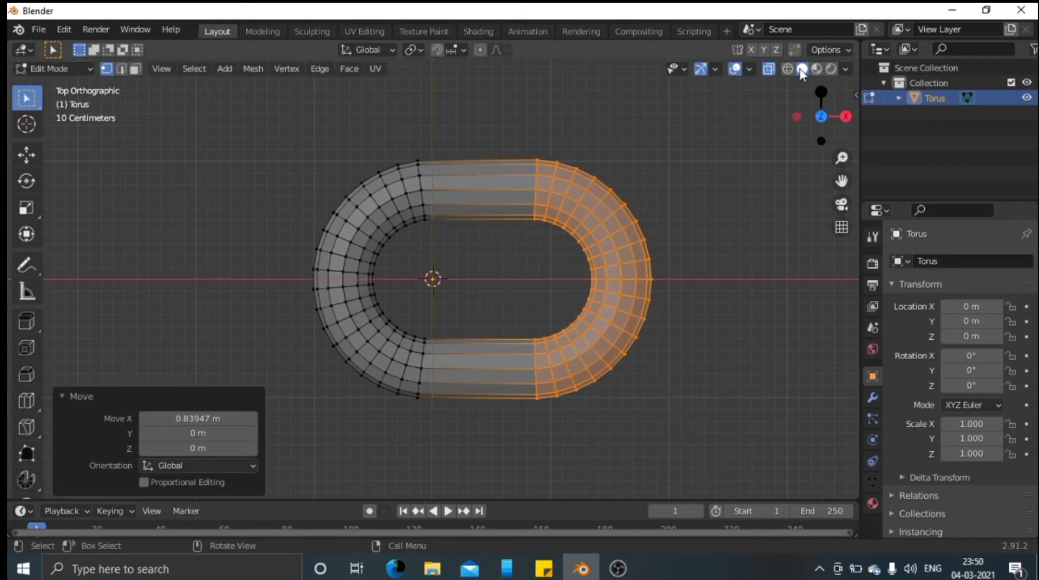
key("ctrl+Tab")
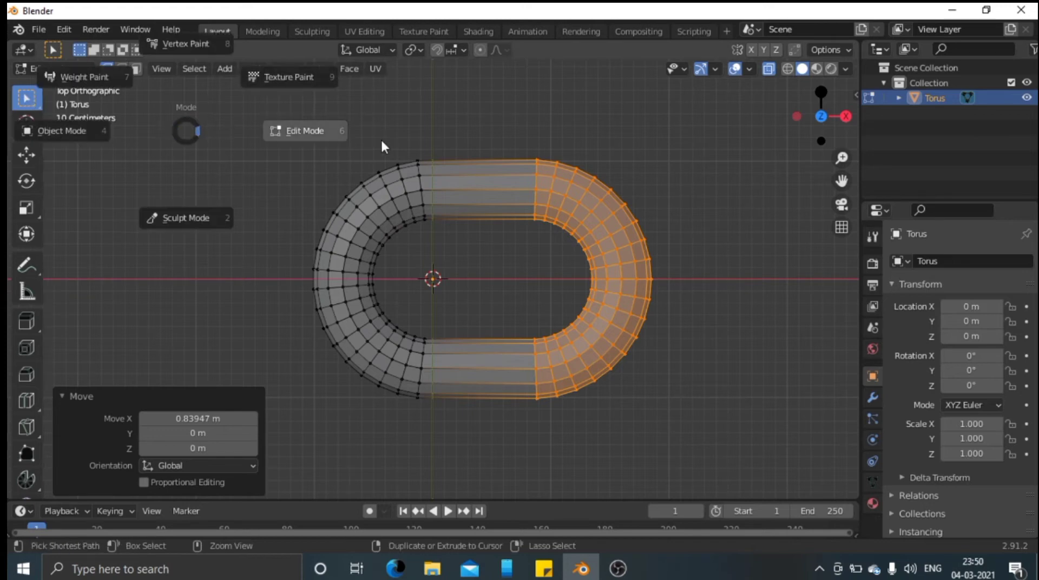
left_click(73, 149)
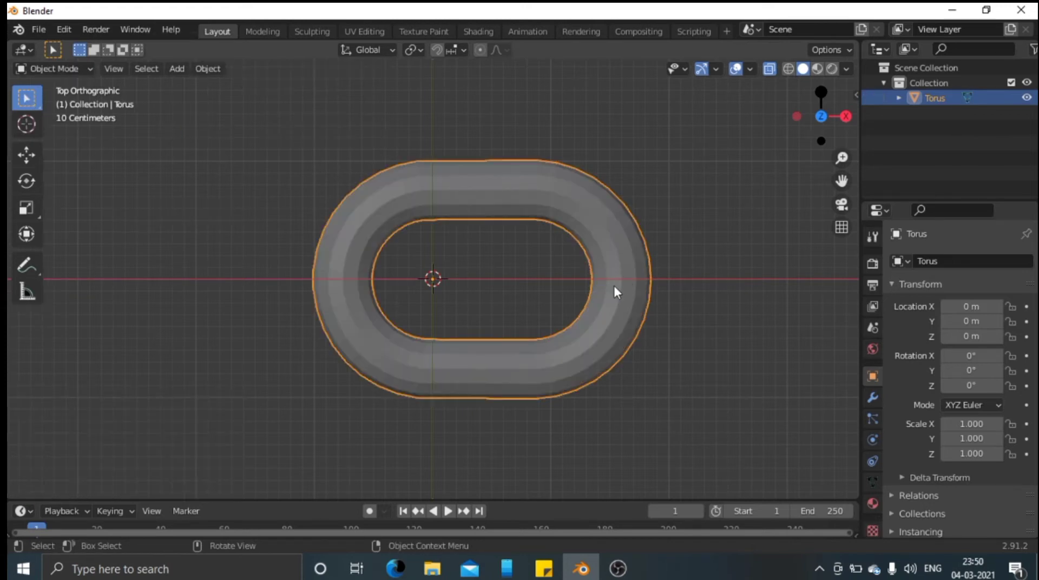
- Add a Single Arrow empty at the origin
key("shift+a")
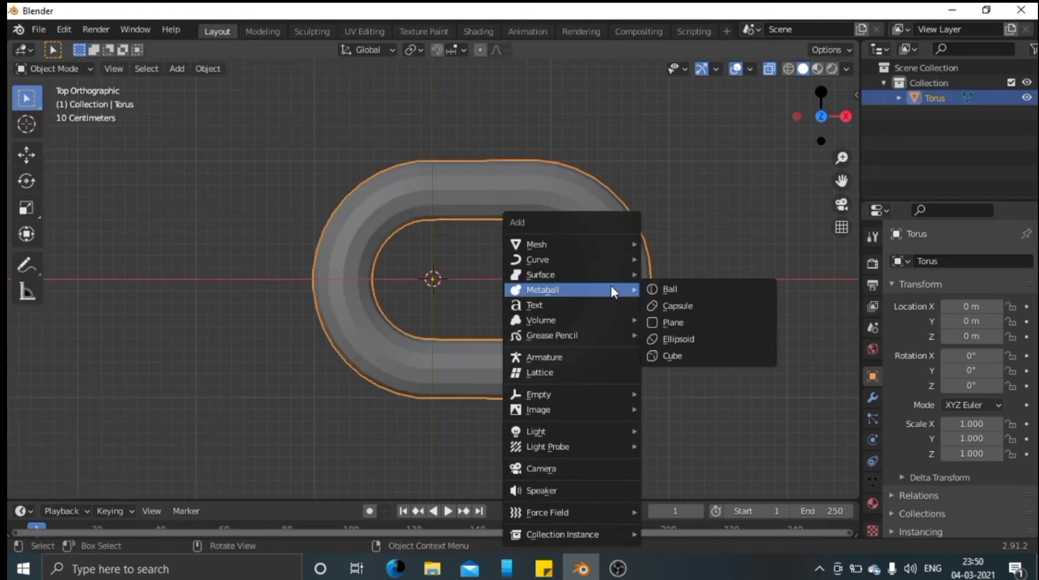
mouse_move(623, 395)
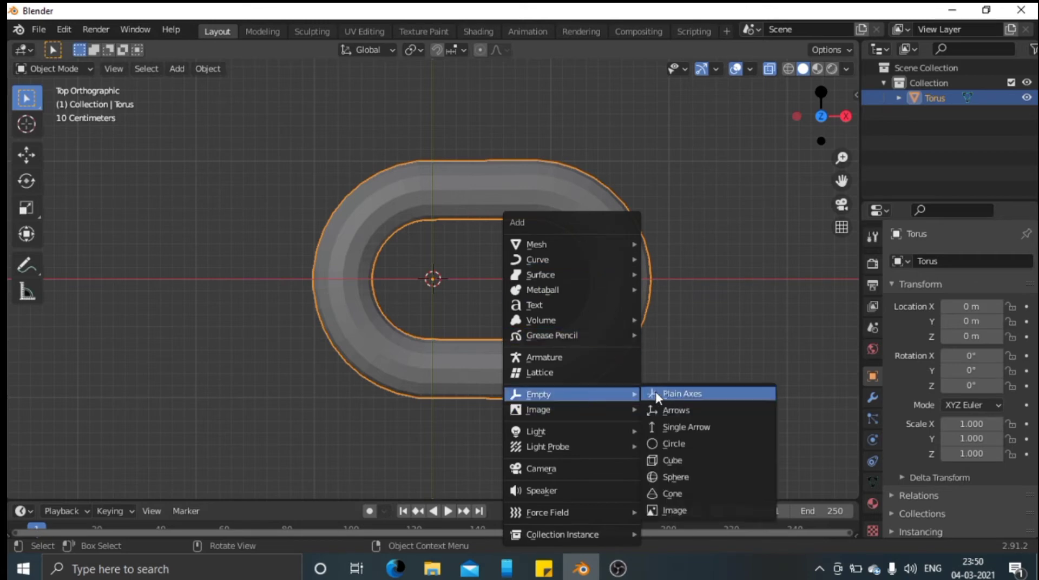
left_click(691, 428)
middle_click_drag(670, 385, 650, 302)
- Add an Array modifier to the torus link and set its relative offset X factor to 0.6
left_click(652, 307)
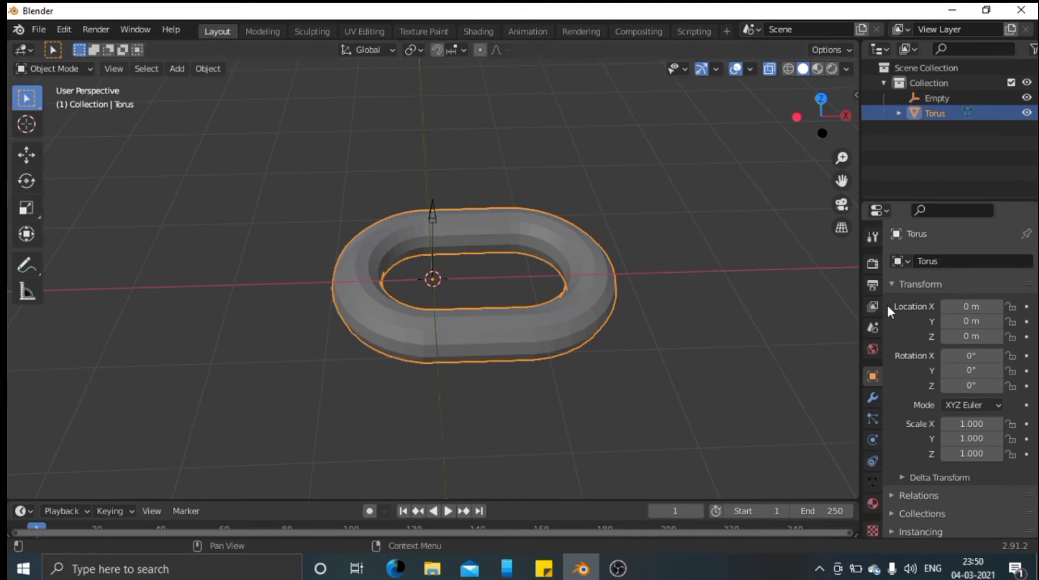
left_click(873, 399)
left_click(914, 261)
left_click(744, 387)
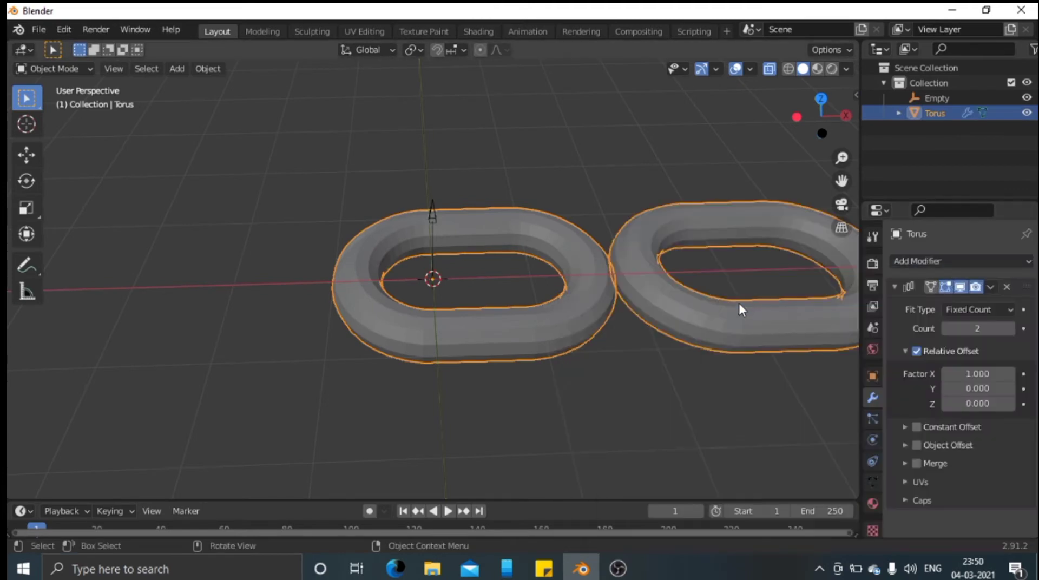
middle_click_drag(657, 364, 561, 356)
scroll(563, 360, "down", 2)
scroll(599, 353, "up", 1)
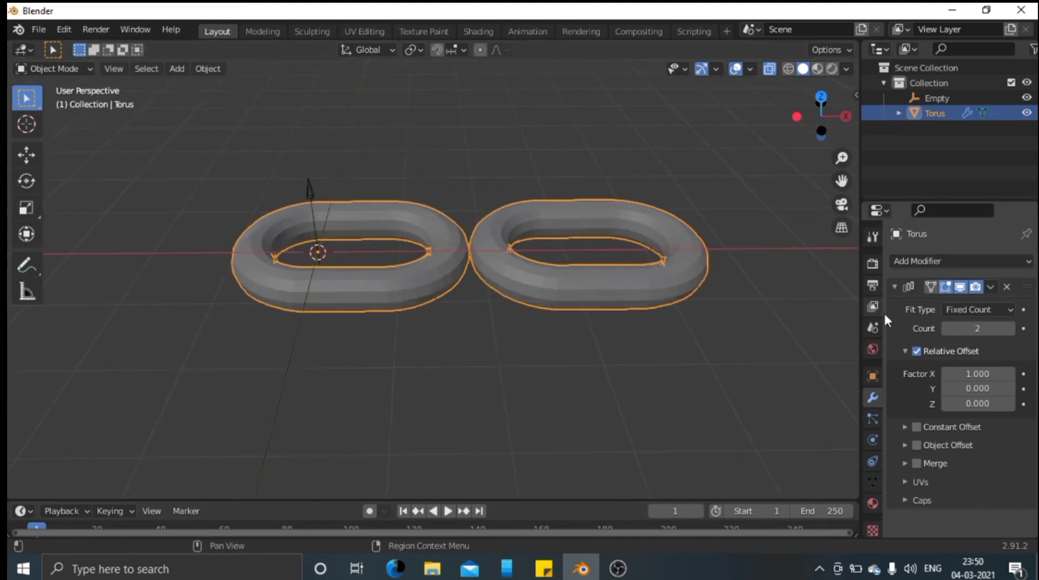
left_click_drag(1011, 372, 964, 374)
- Enable the array's object offset with the Single Arrow empty as its object
left_click(903, 443)
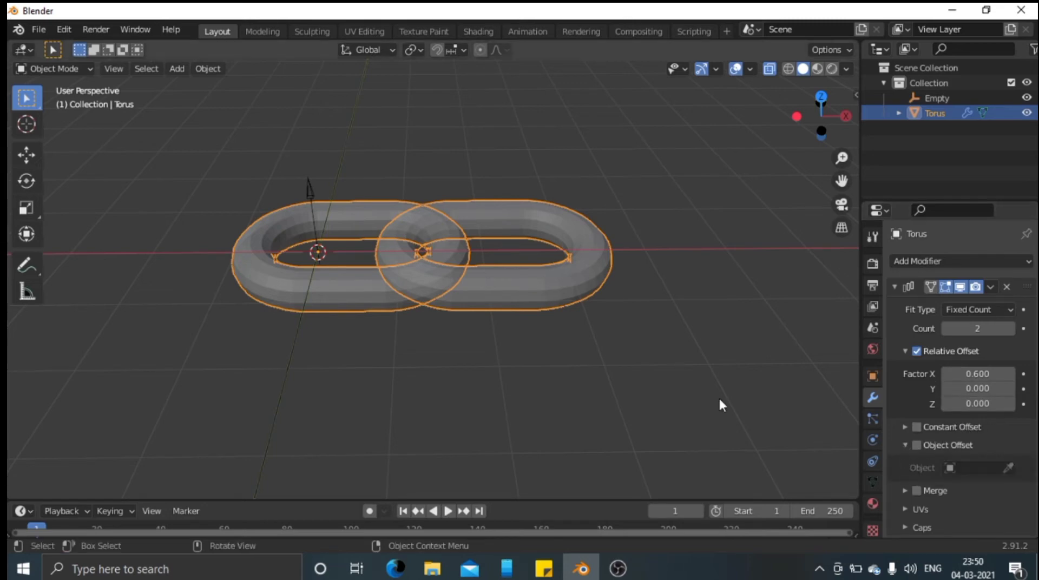
left_click(1005, 464)
left_click(311, 193)
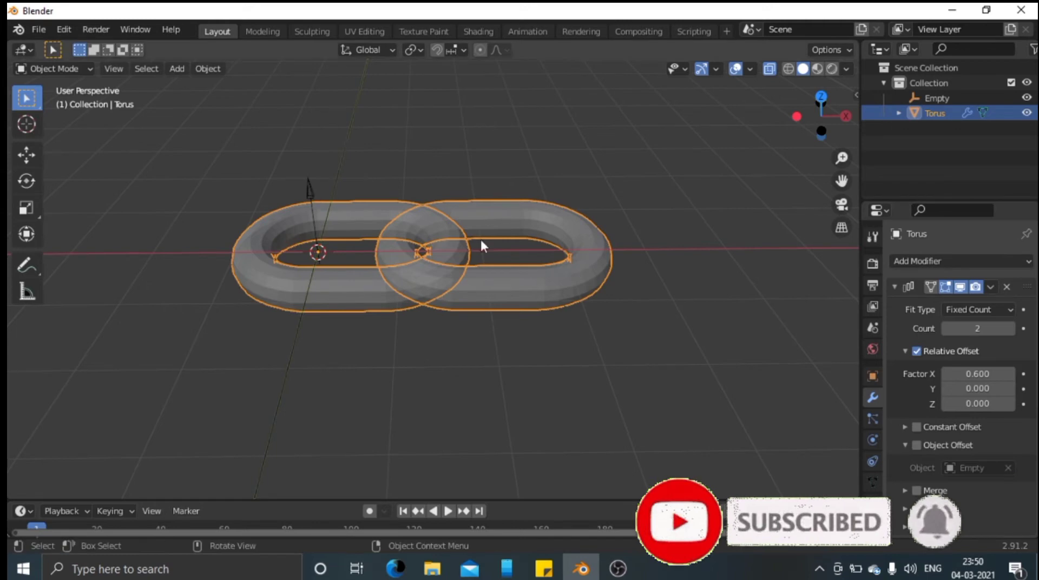
left_click(916, 445)
- Set the array's relative offset X factor to 0.67
left_click(972, 374)
type("0.67")
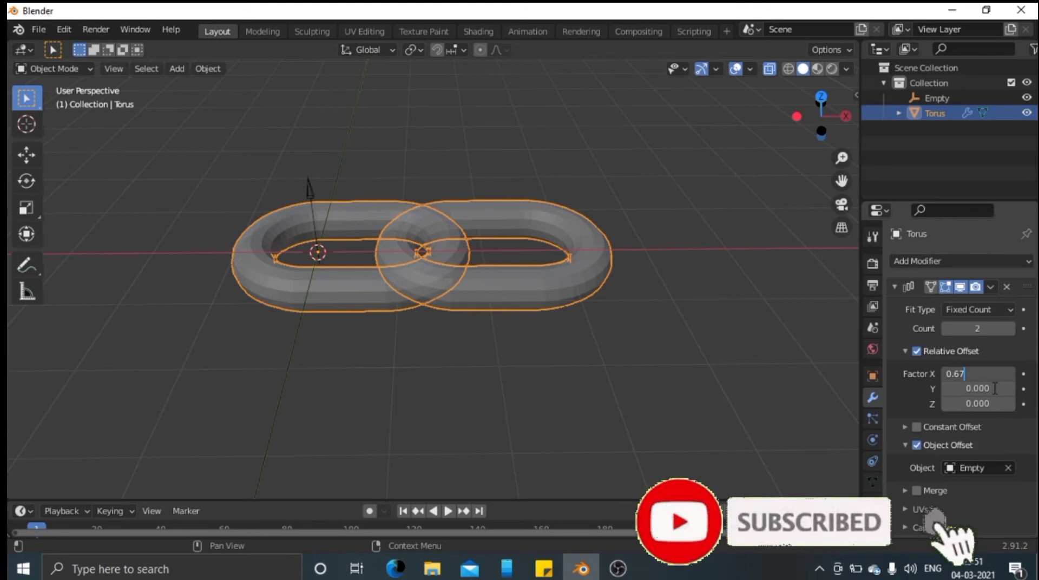
key("Return")
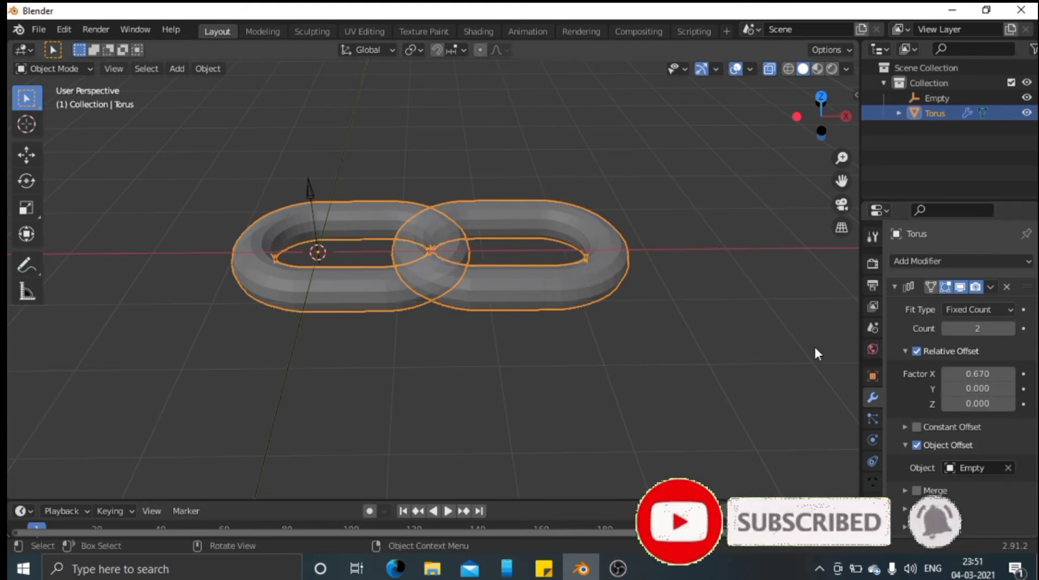
- Set the array count to 11 links
left_click(1005, 328)
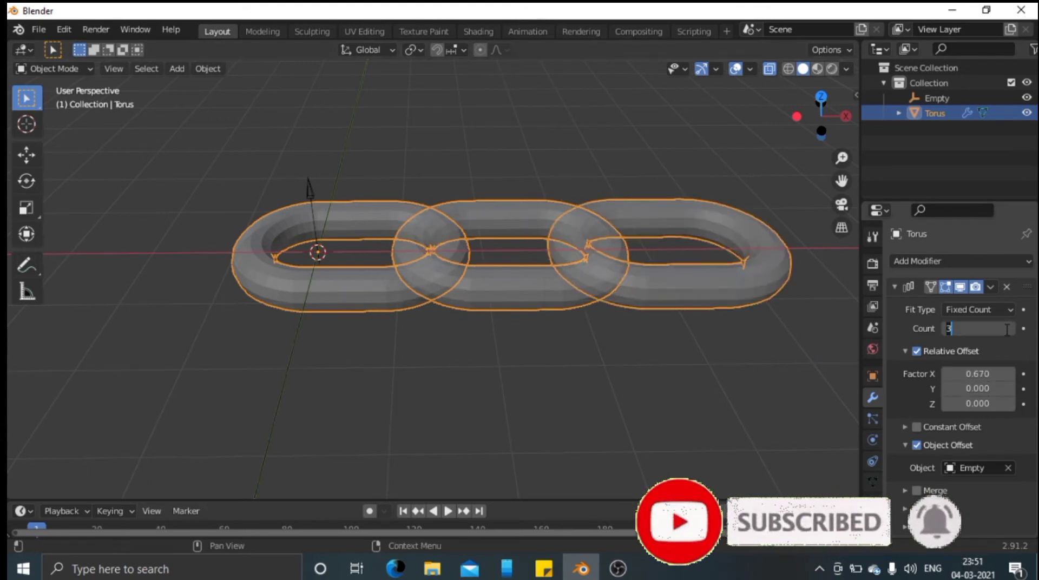
type("6")
key("Return")
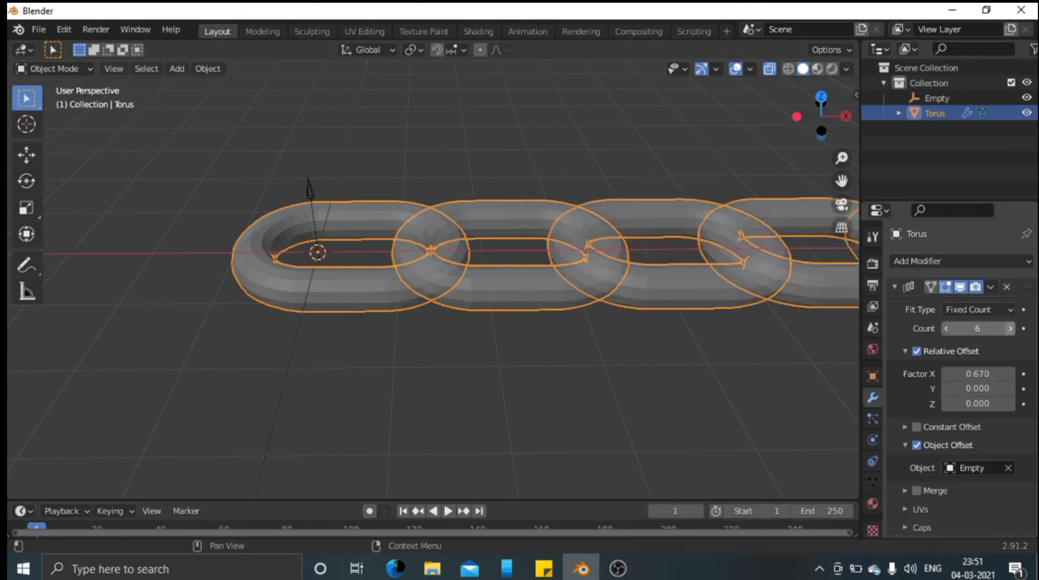
left_click(1010, 329)
left_click(1010, 329)
left_click(1010, 329)
left_click(1010, 328)
left_click(1010, 329)
scroll(651, 309, "down", 6)
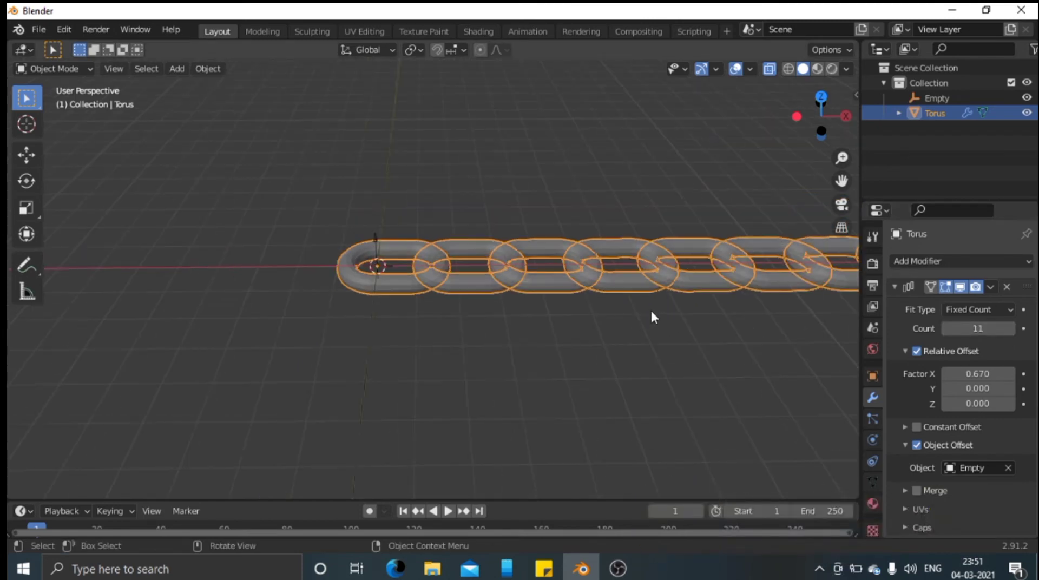
middle_click_drag(701, 275, 671, 273)
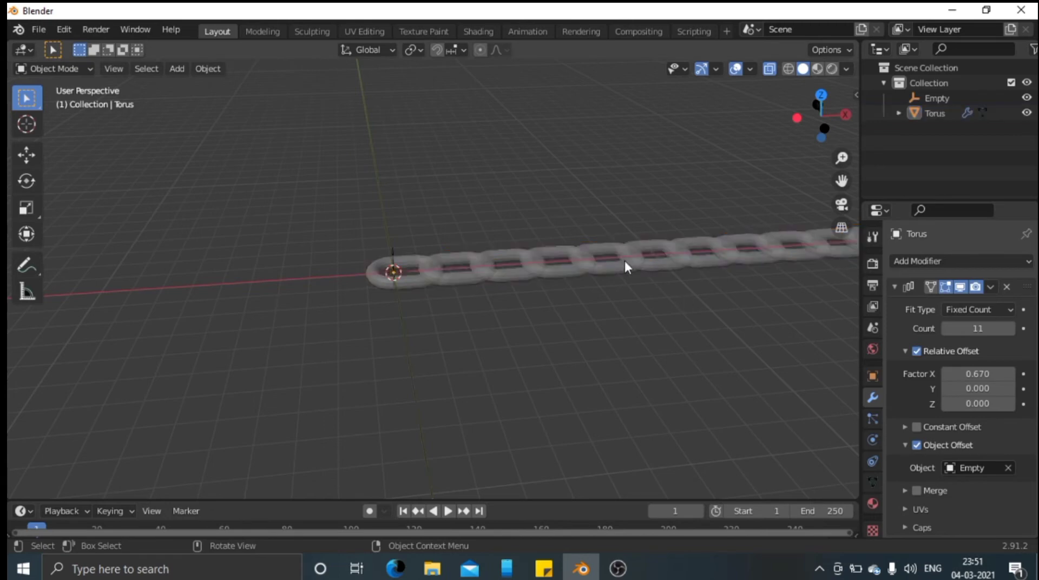
key("r")
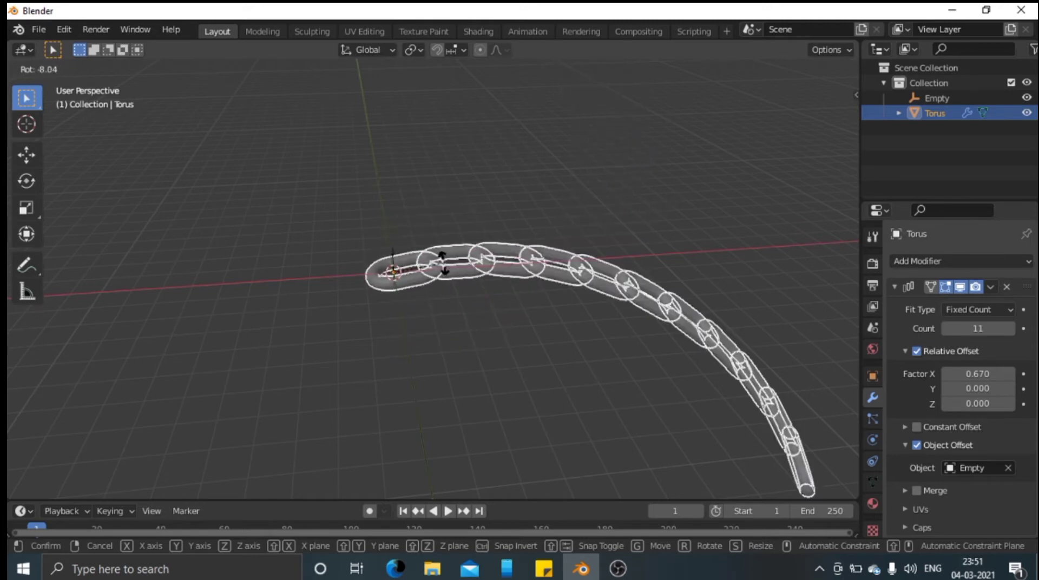
key("x")
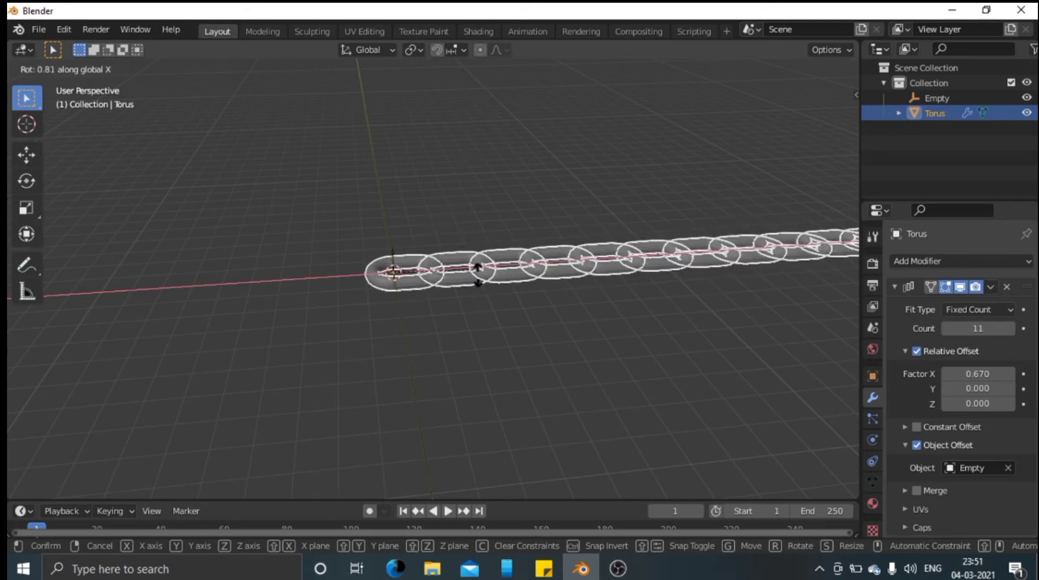
left_click(478, 294)
scroll(527, 359, "up", 2)
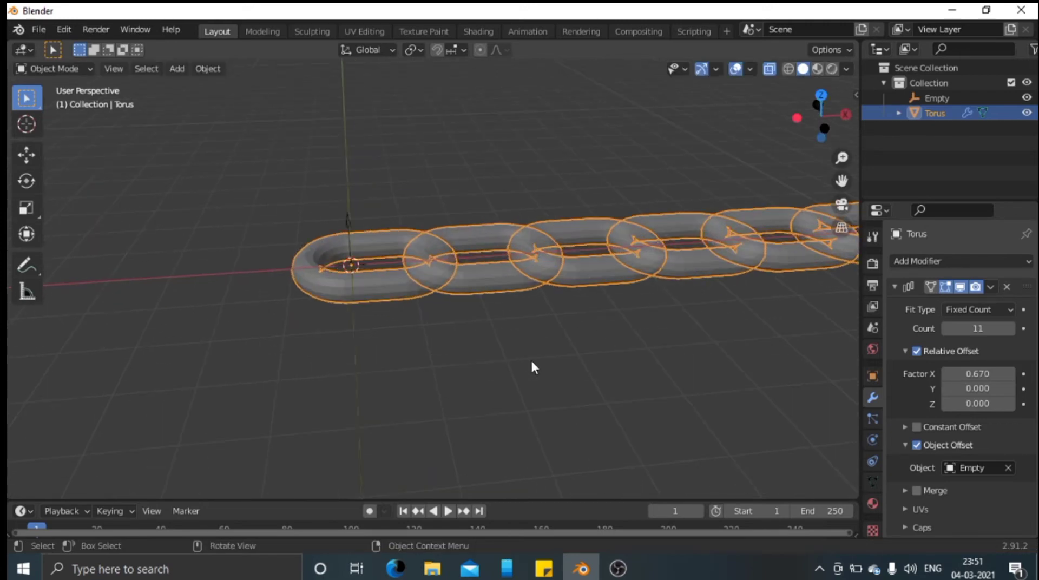
- Rotate the Single Arrow empty about -72.8° around the global X axis to twist the successive chain links
left_click(531, 358)
left_click(480, 278)
left_click(351, 243)
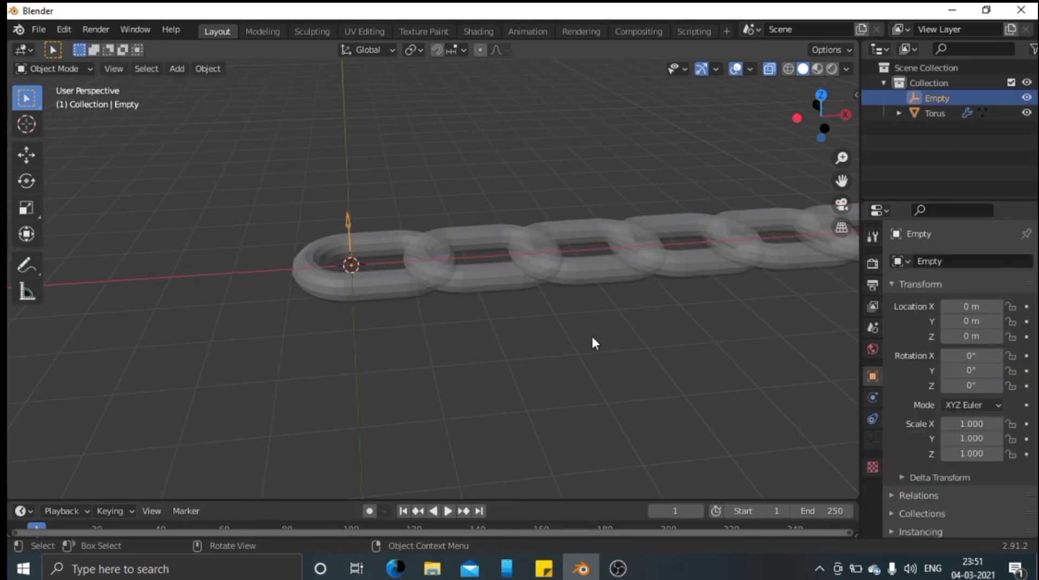
key("r")
key("x")
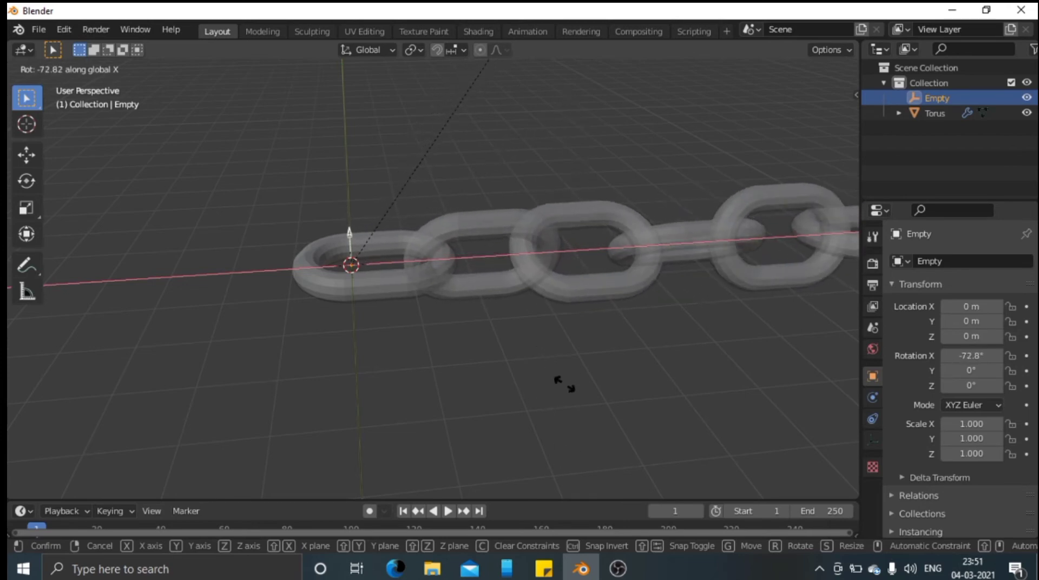
left_click(560, 365)
middle_click_drag(584, 375, 533, 267)
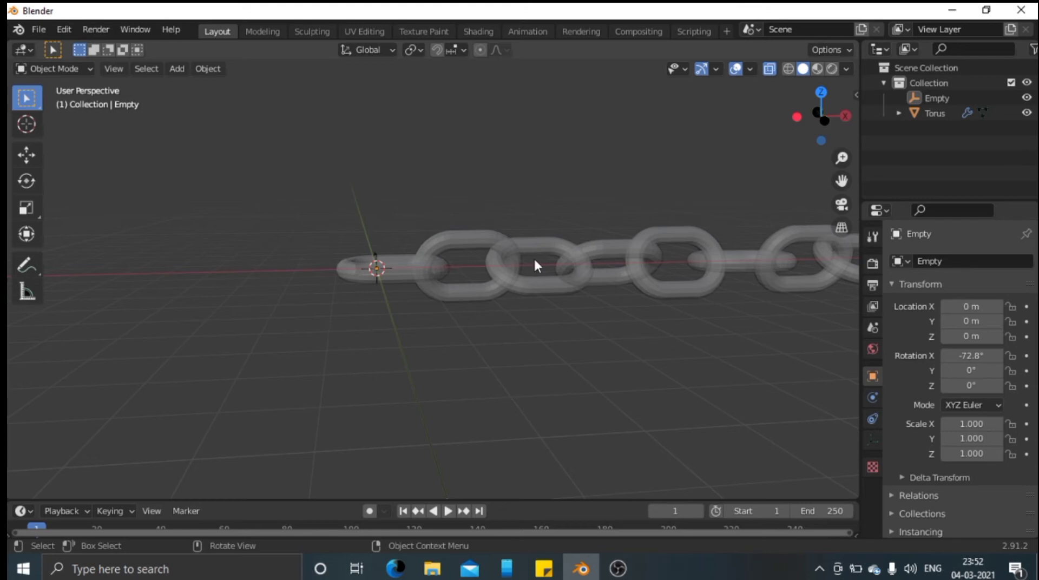
middle_click_drag(430, 385, 61, 379)
scroll(362, 343, "up", 3)
middle_click_drag(362, 343, 420, 420)
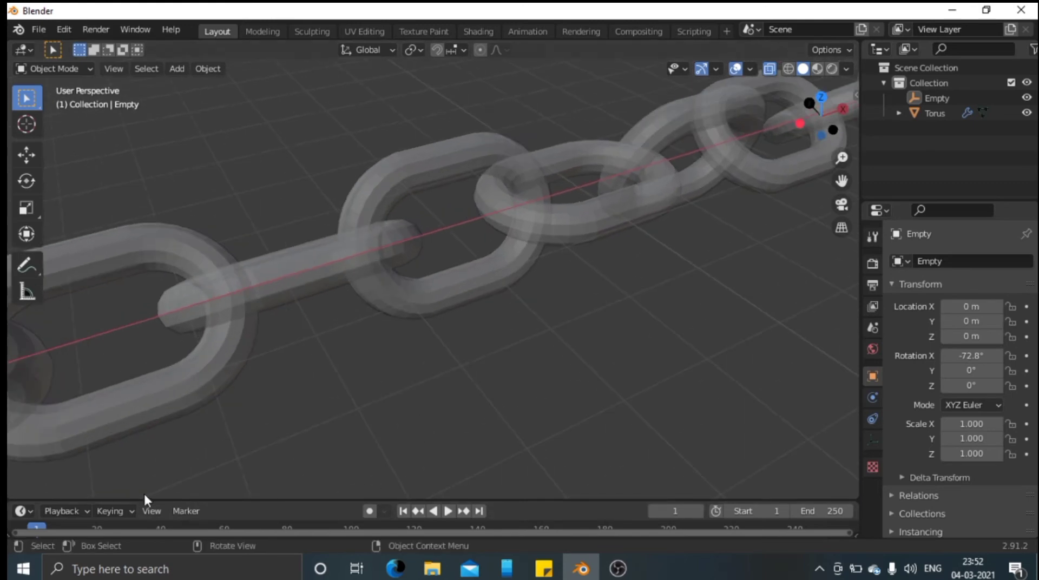
- Enlarge the timeline area into a Shader Editor with the chain selected, and show the viewport in Material Preview shading
left_click_drag(169, 499, 215, 342)
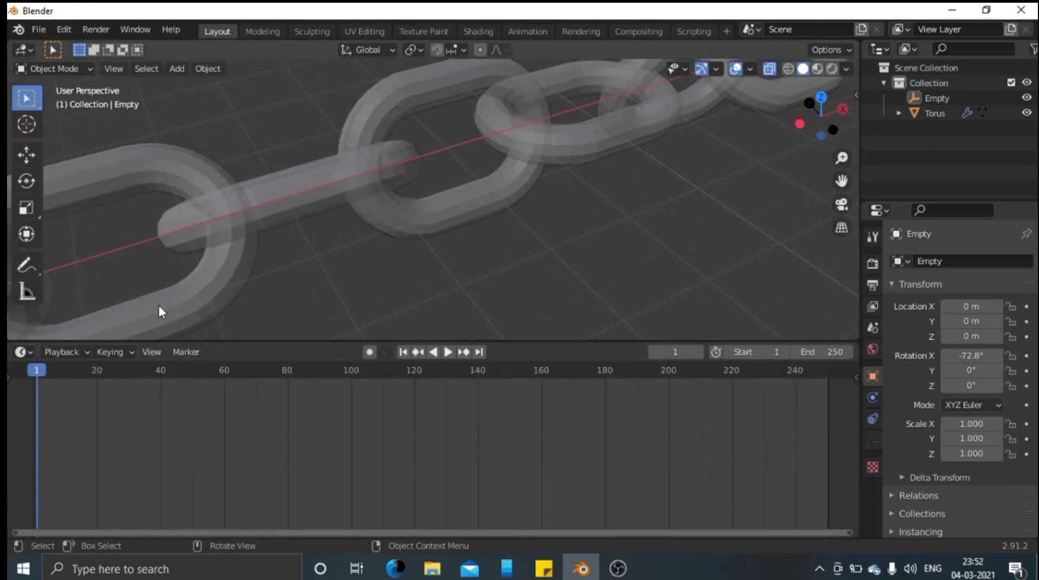
left_click(146, 288)
left_click(21, 352)
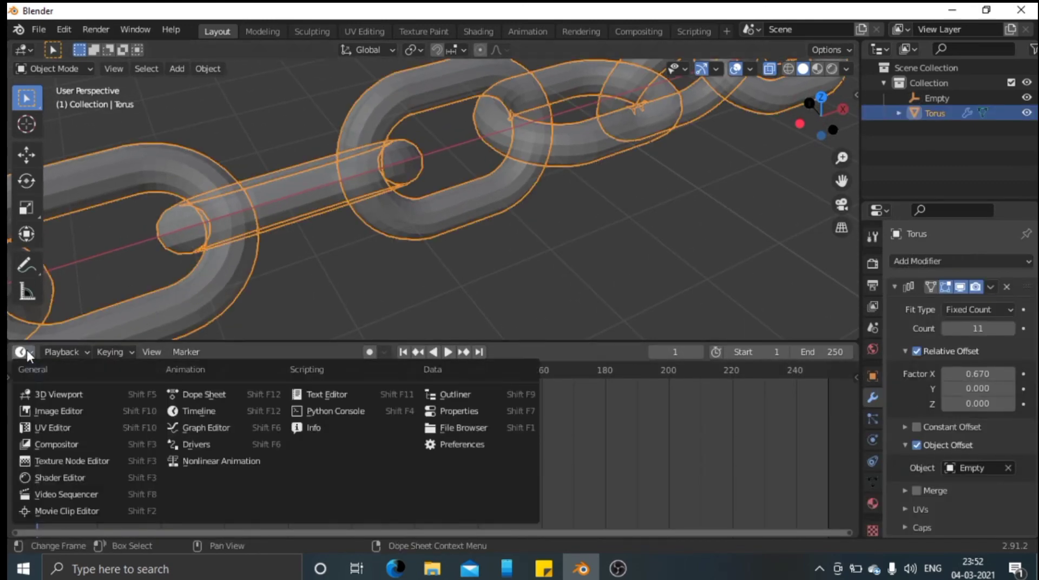
left_click(82, 476)
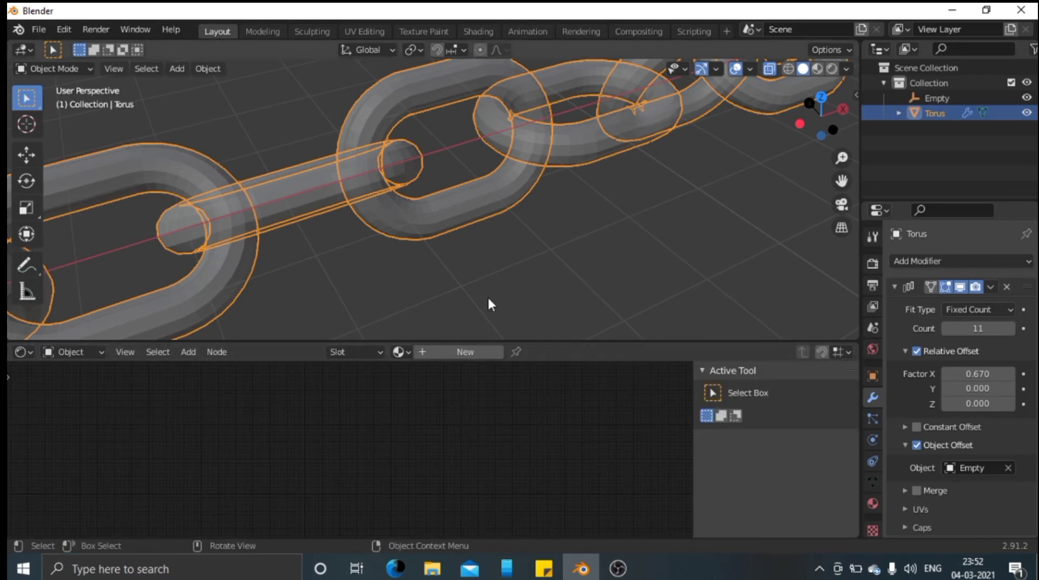
left_click(817, 69)
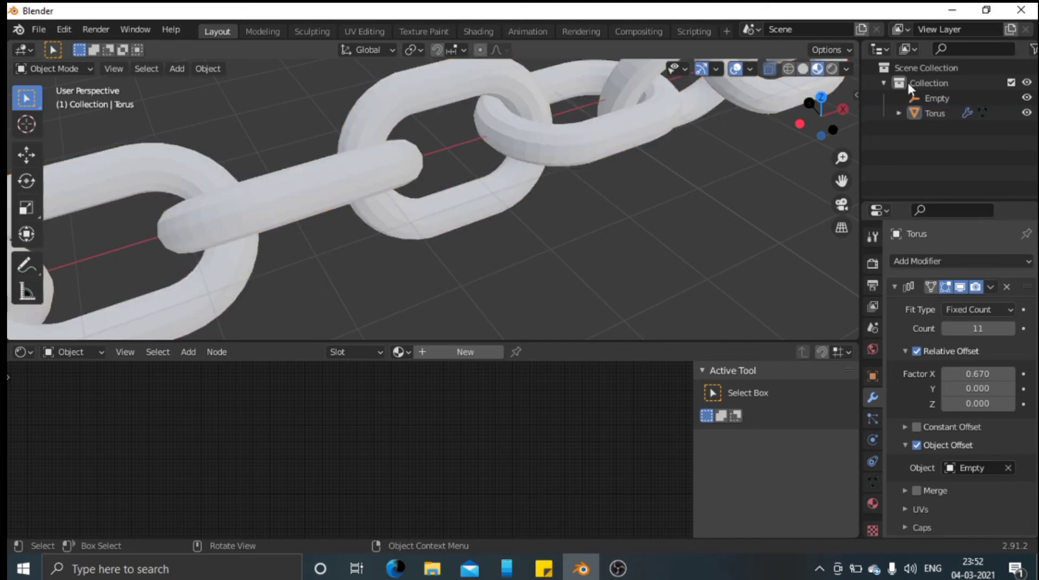
- Create a new material for the chain and give its Principled BSDF a very dark purple-pink base color
left_click(465, 352)
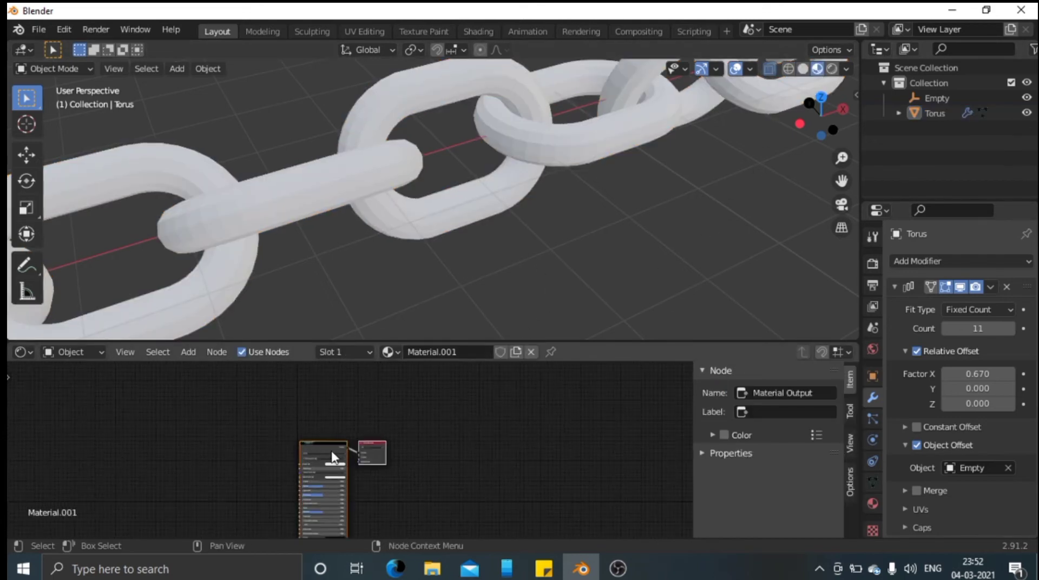
middle_click_drag(323, 454, 333, 388)
scroll(334, 387, "up", 4)
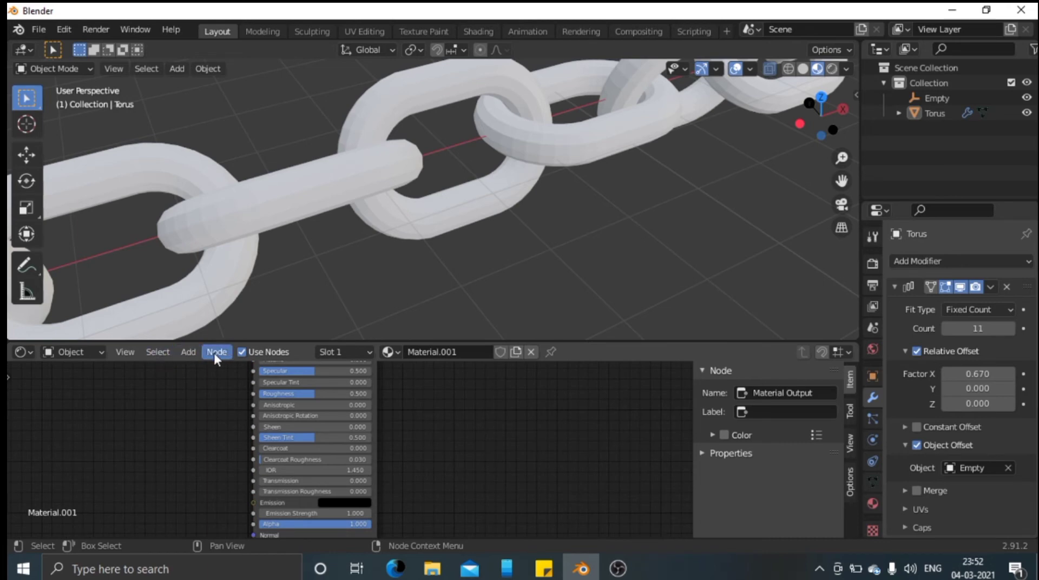
scroll(335, 425, "down", 1)
scroll(325, 443, "up", 5)
middle_click_drag(336, 397, 341, 475)
scroll(341, 475, "down", 2)
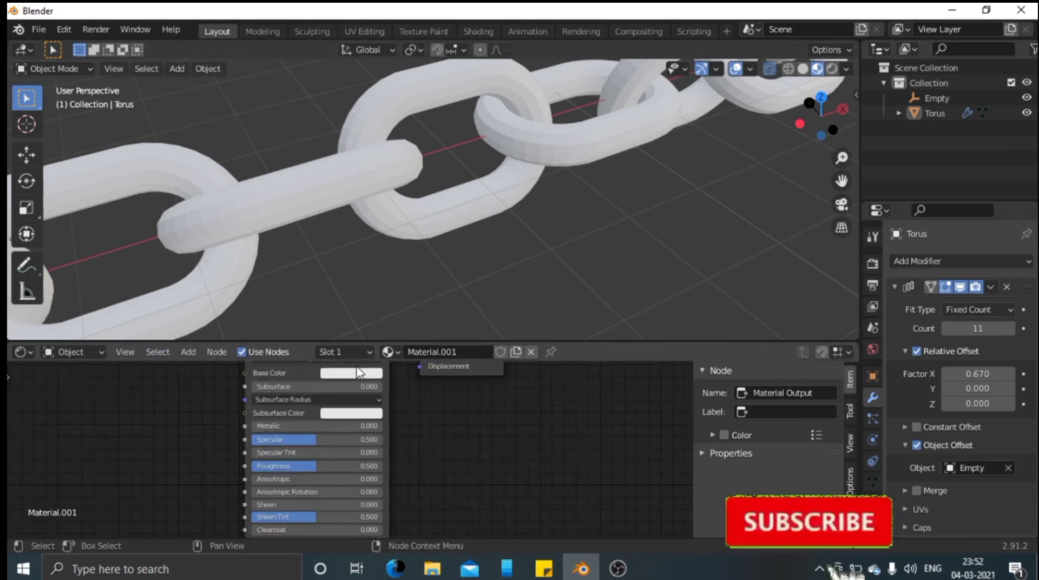
left_click(357, 373)
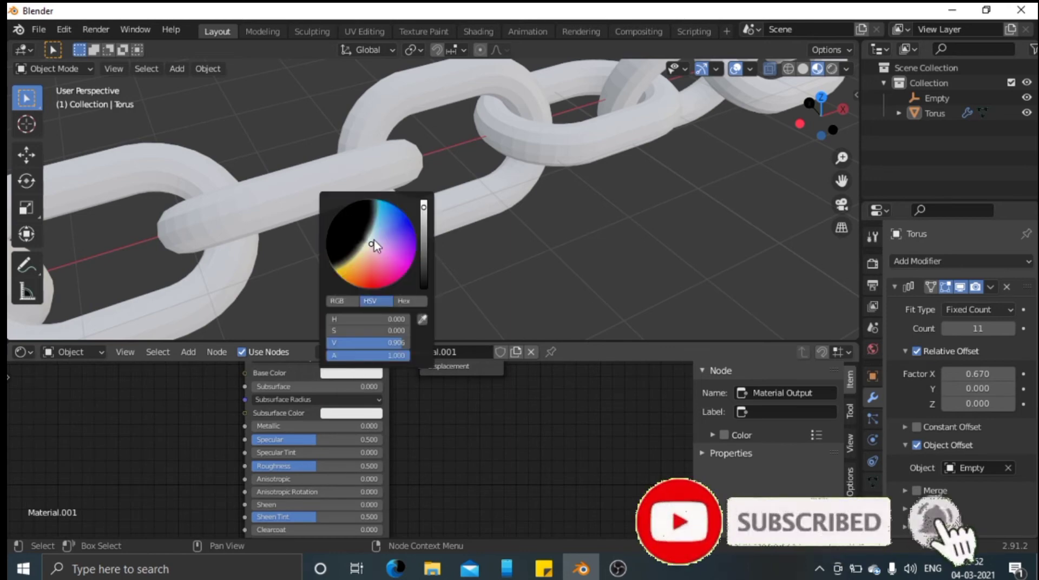
left_click_drag(375, 246, 395, 282)
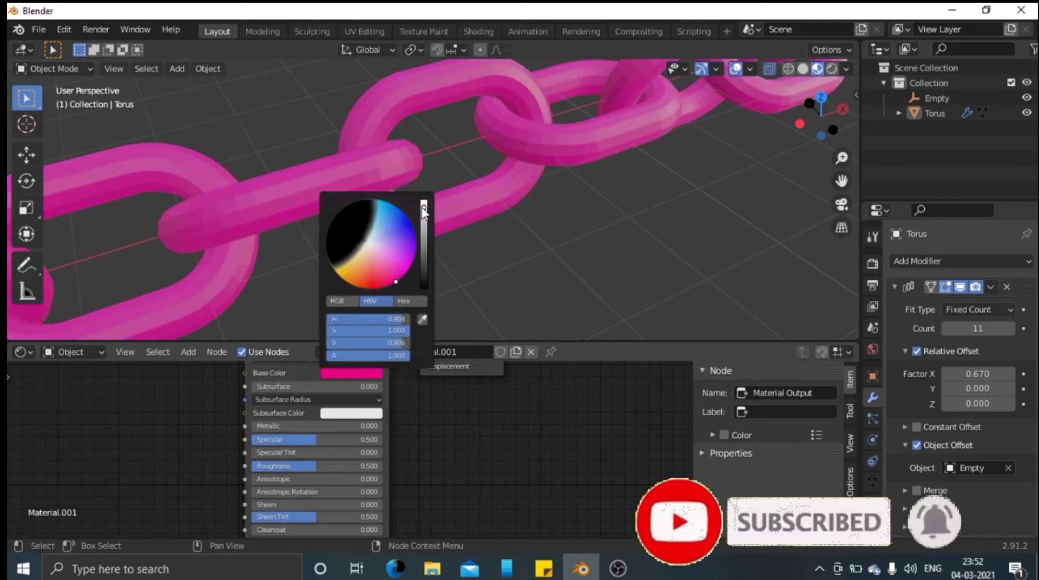
left_click_drag(424, 211, 424, 280)
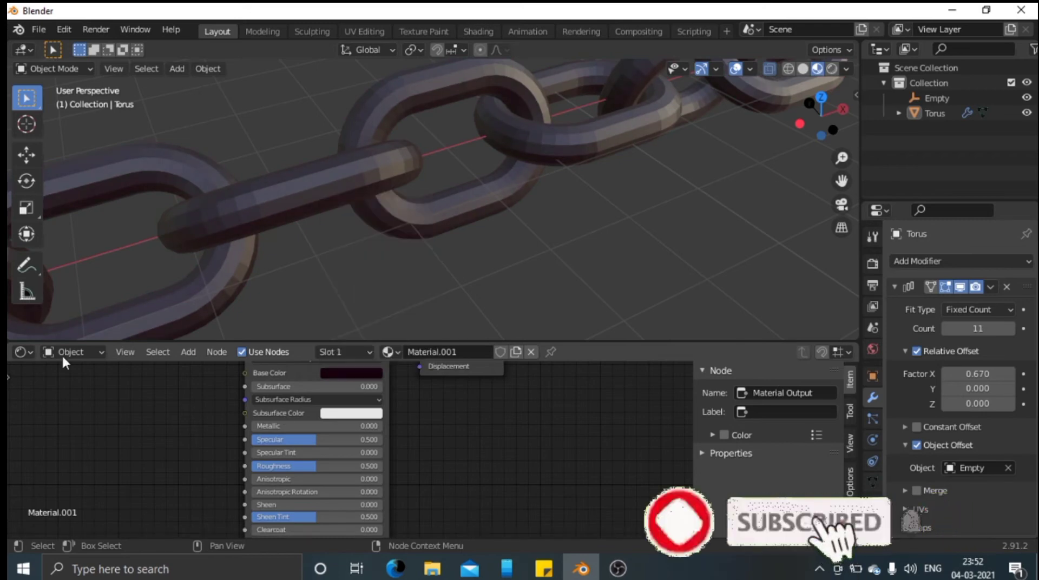
- Add a Noise Texture node and place it in free space before the Principled BSDF node
left_click(188, 353)
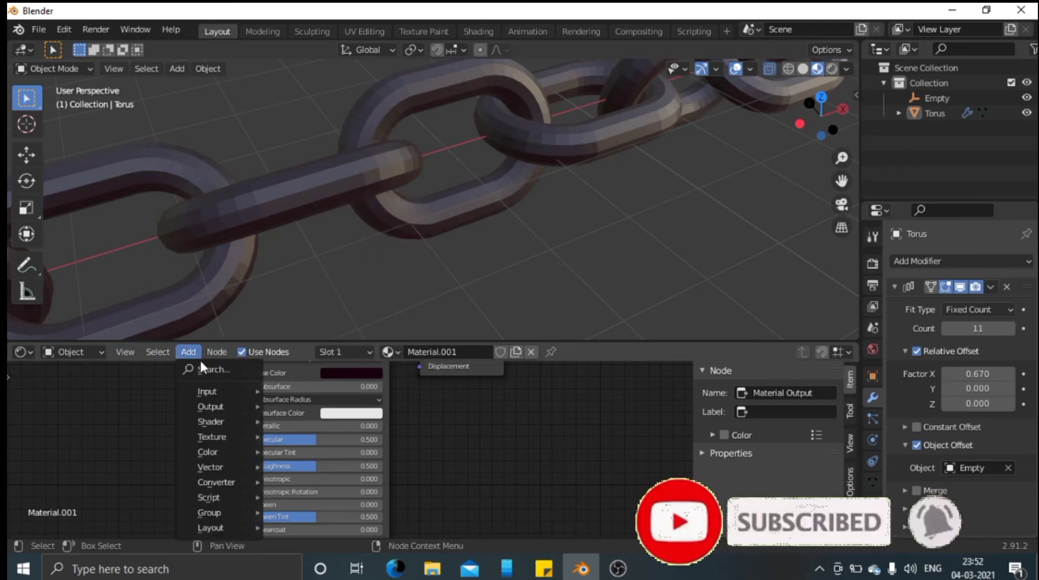
type("noise")
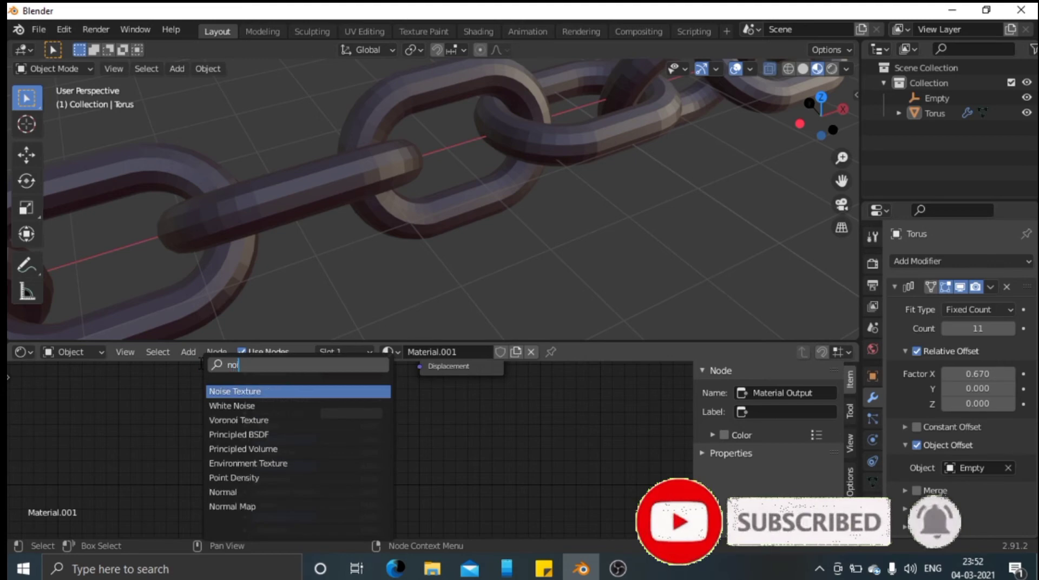
key("Return")
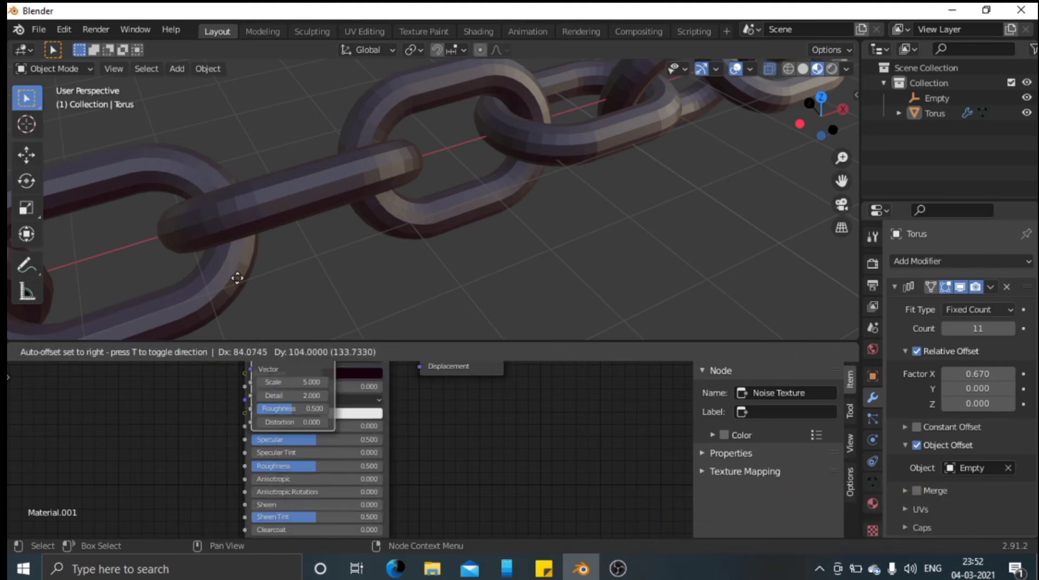
left_click(819, 361)
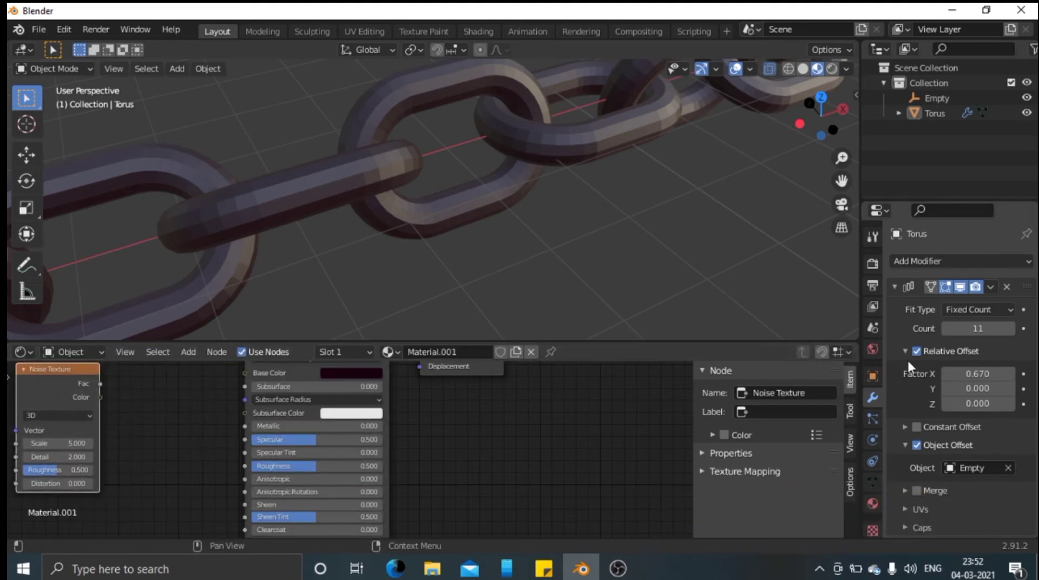
- Add a Bump node and place it between the Noise Texture and the Principled BSDF
left_click(190, 354)
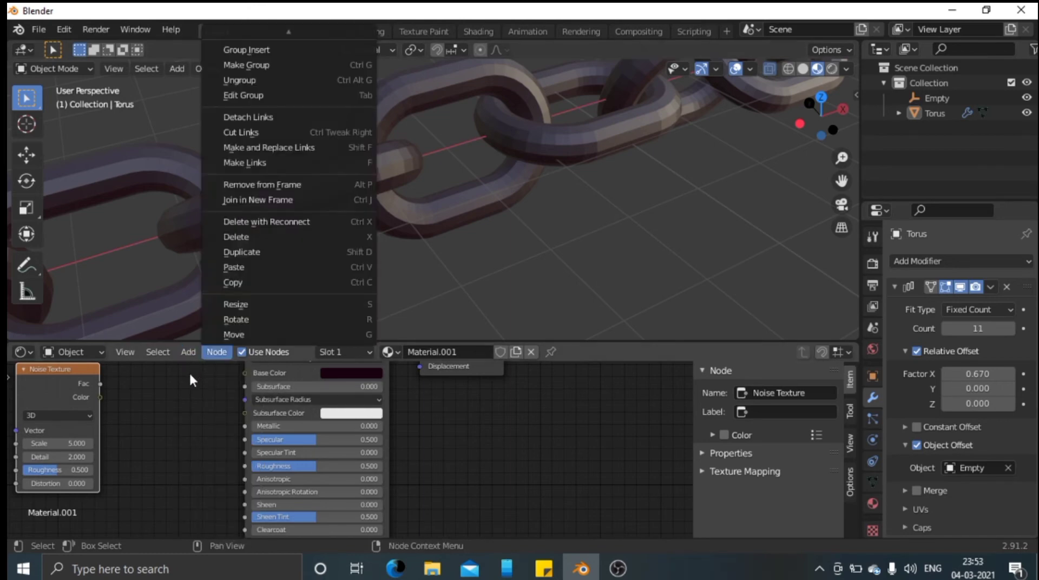
left_click(196, 368)
type("b")
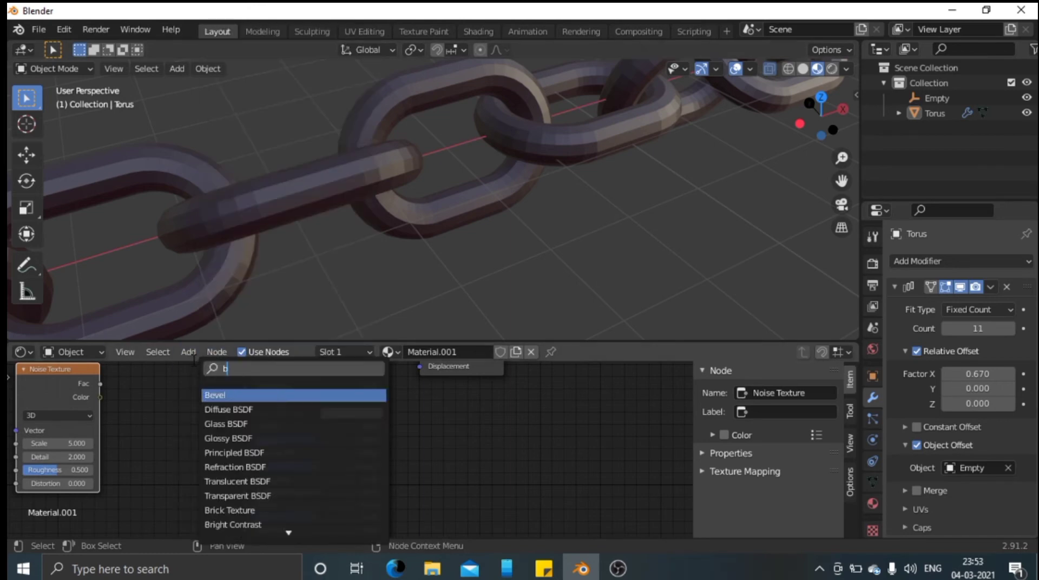
type("ump")
key("Return")
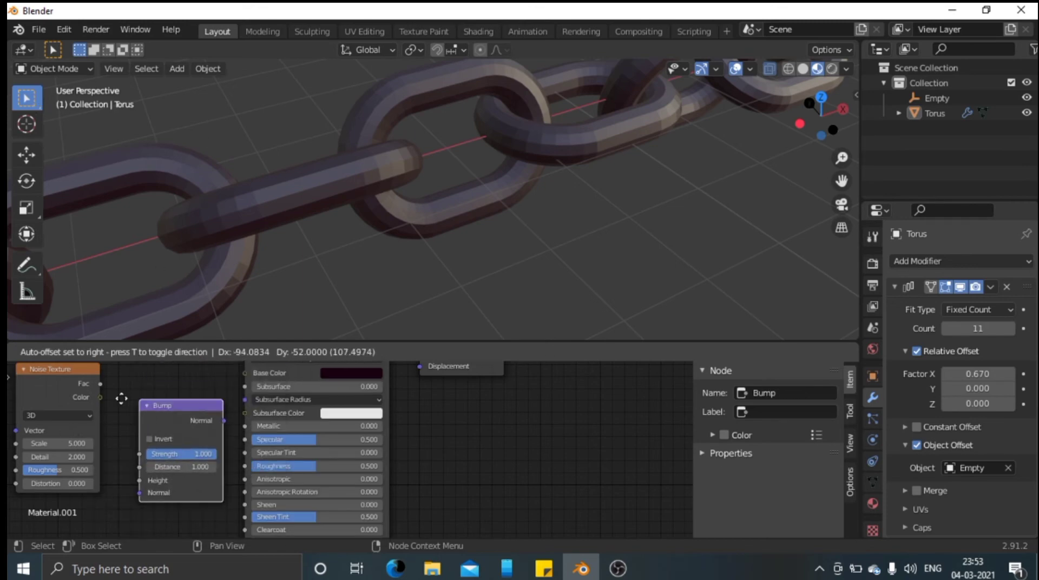
left_click(132, 380)
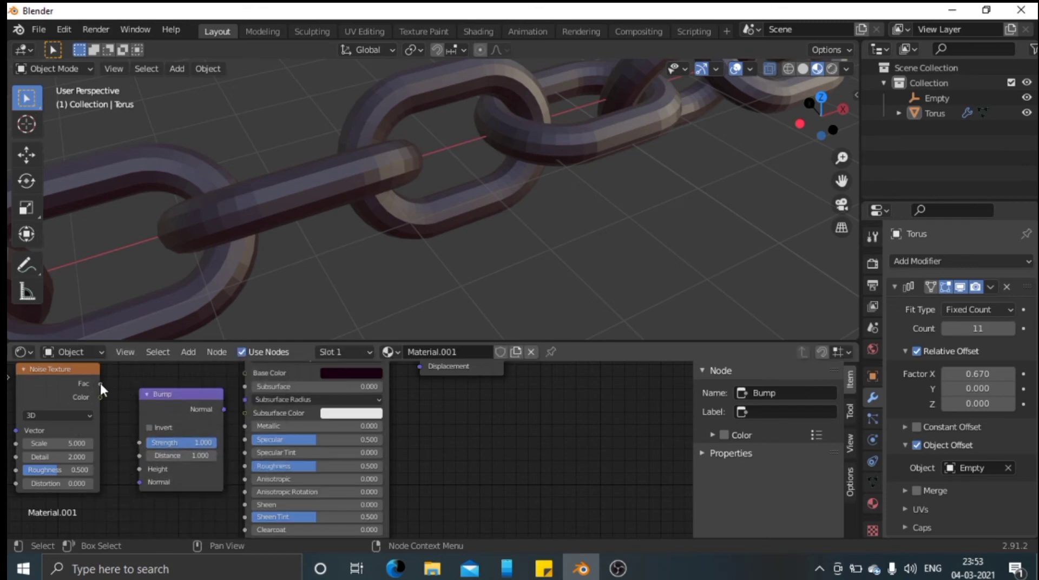
- Connect the Noise Texture's Fac to the Bump's Height, and the Bump's Normal to the Principled BSDF's Normal
left_click_drag(100, 383, 139, 468)
scroll(242, 410, "down", 1)
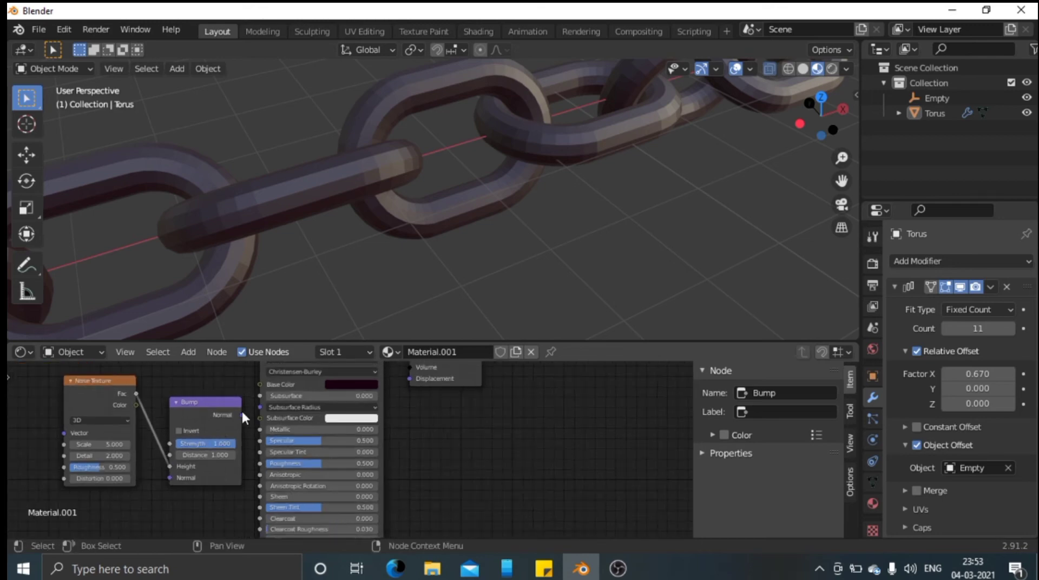
scroll(238, 417, "down", 2)
scroll(301, 427, "down", 3)
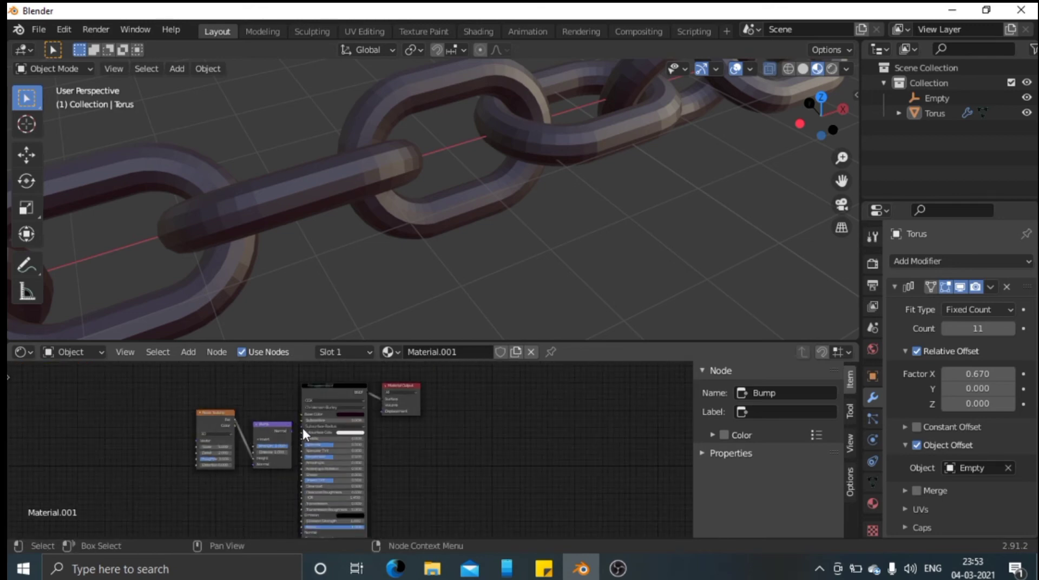
scroll(303, 427, "down", 1)
middle_click_drag(303, 430, 343, 417)
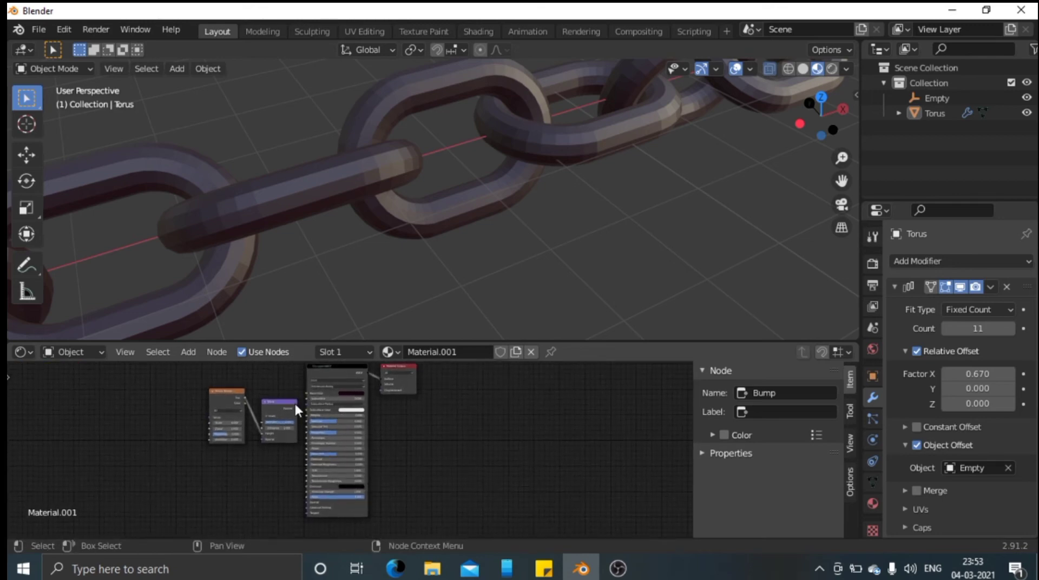
left_click_drag(297, 410, 306, 501)
- Lower the Bump node's strength to nearly zero
scroll(379, 454, "up", 6)
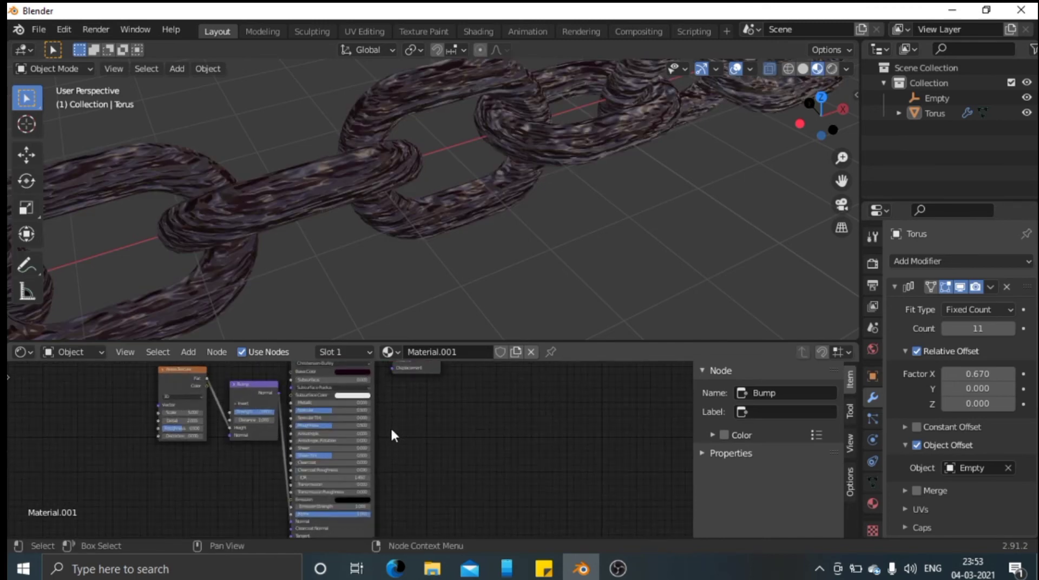
scroll(466, 116, "down", 3)
scroll(456, 176, "up", 2)
scroll(457, 178, "up", 2)
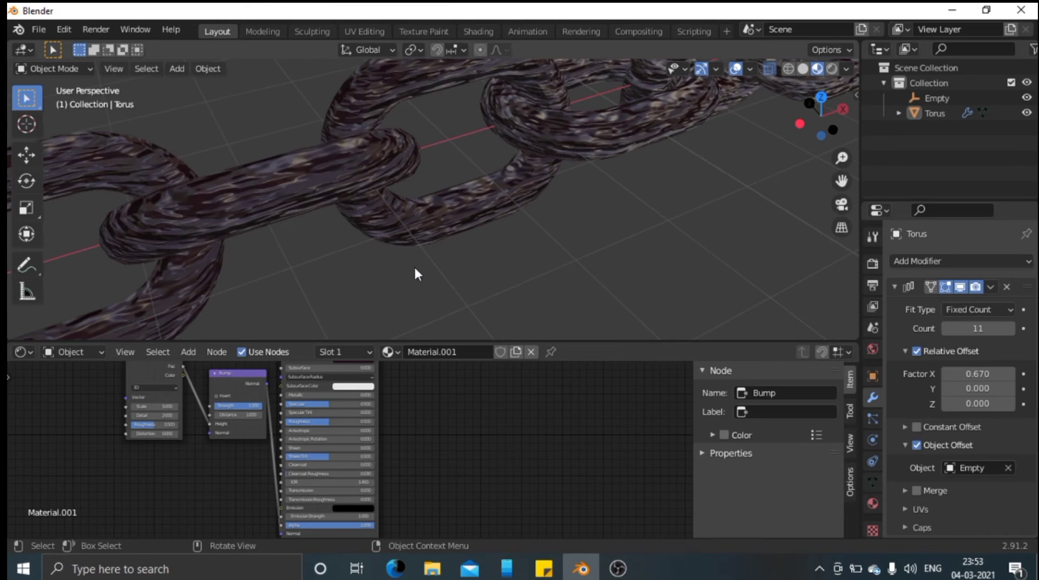
left_click_drag(259, 405, 220, 405)
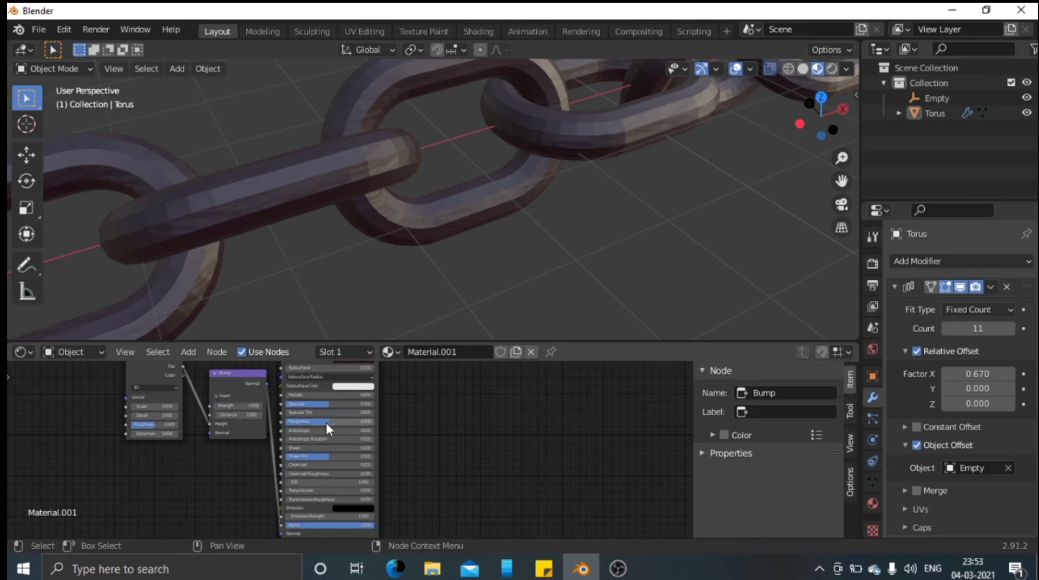
- Set the Principled BSDF's roughness to about 0.7 and its specular to about 0.42
mouse_move(334, 422)
left_mouse_down()
mouse_move(354, 421)
mouse_move(342, 422)
left_mouse_up()
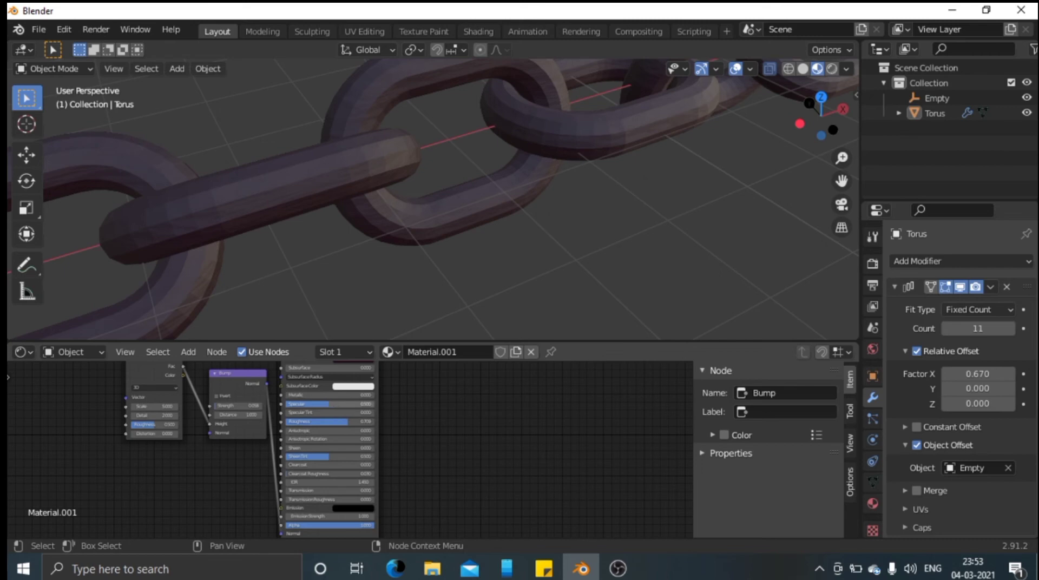
left_click_drag(336, 403, 322, 404)
- Enlarge the 3D viewport and examine the shaded chain from different angles and distances
left_click_drag(361, 346, 372, 431)
scroll(367, 349, "down", 7)
scroll(413, 317, "up", 3)
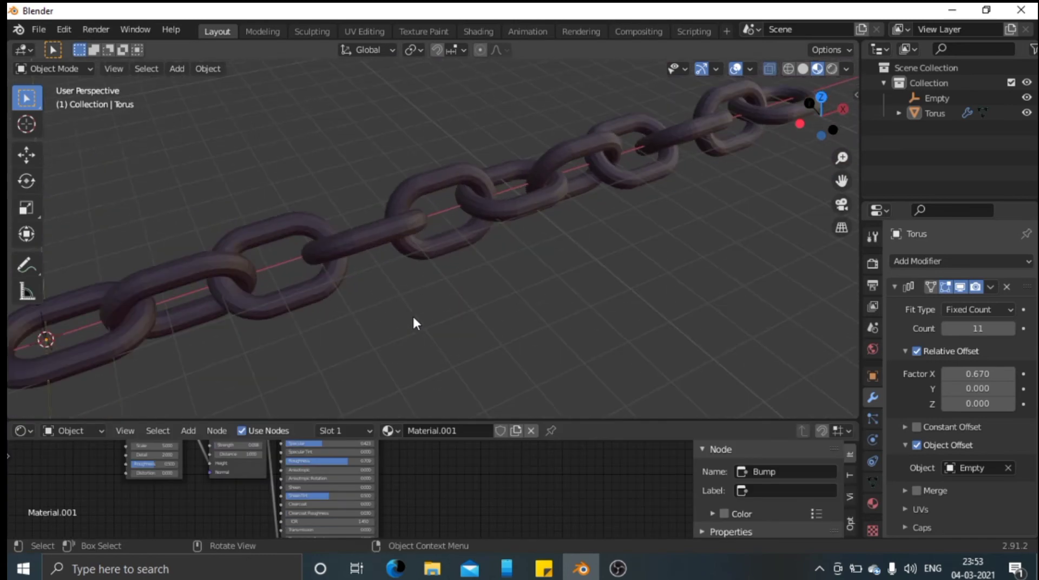
middle_click_drag(414, 324, 574, 251)
middle_click_drag(541, 249, 494, 283)
scroll(493, 285, "down", 8)
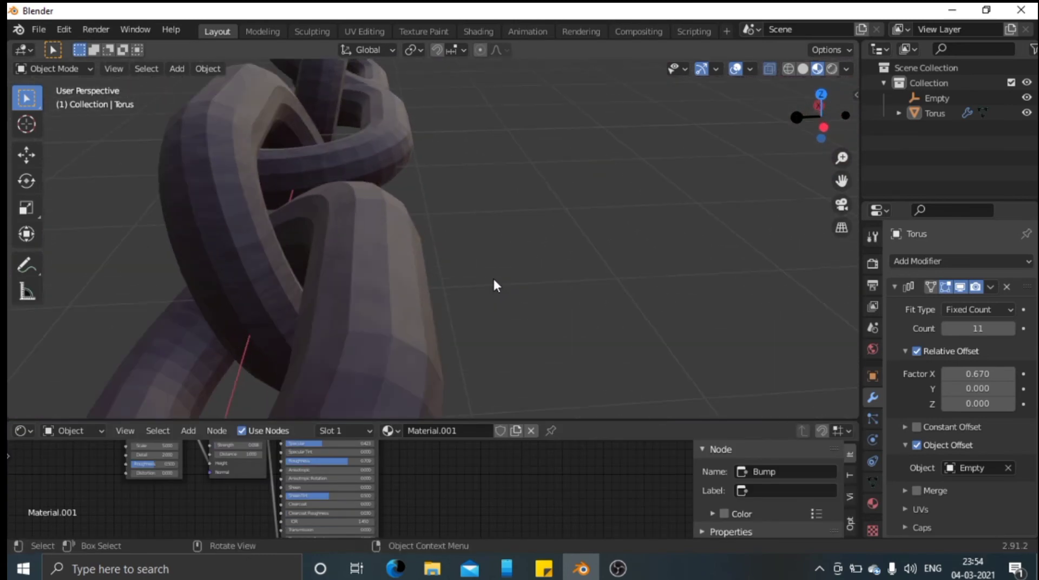
middle_click_drag(411, 255, 453, 246)
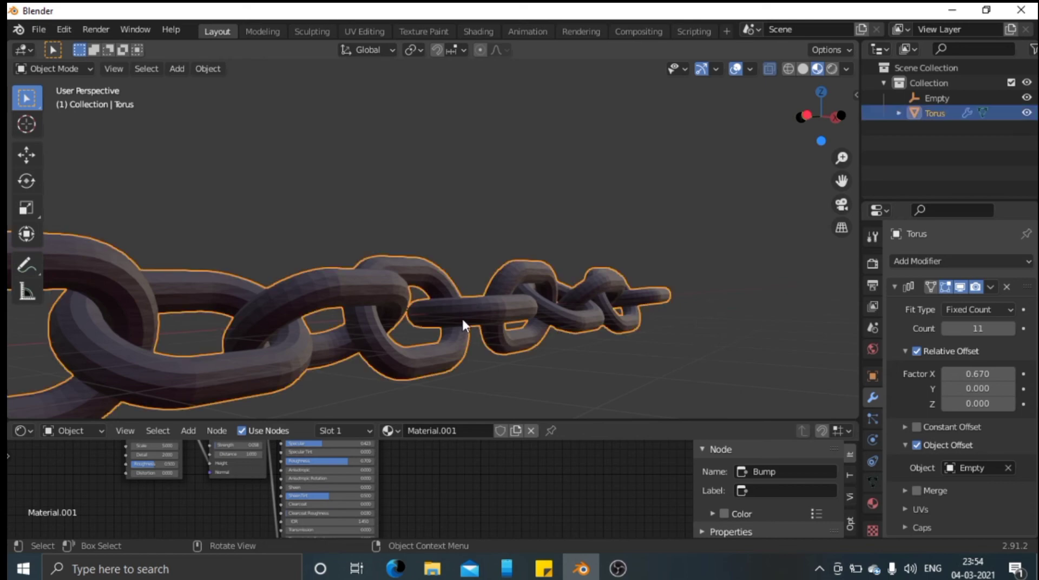
- Move the chain about -0.29 m in X, 0.39 m in Y and 0.15 m in Z, and reposition it once more in a maximized viewport
key("g")
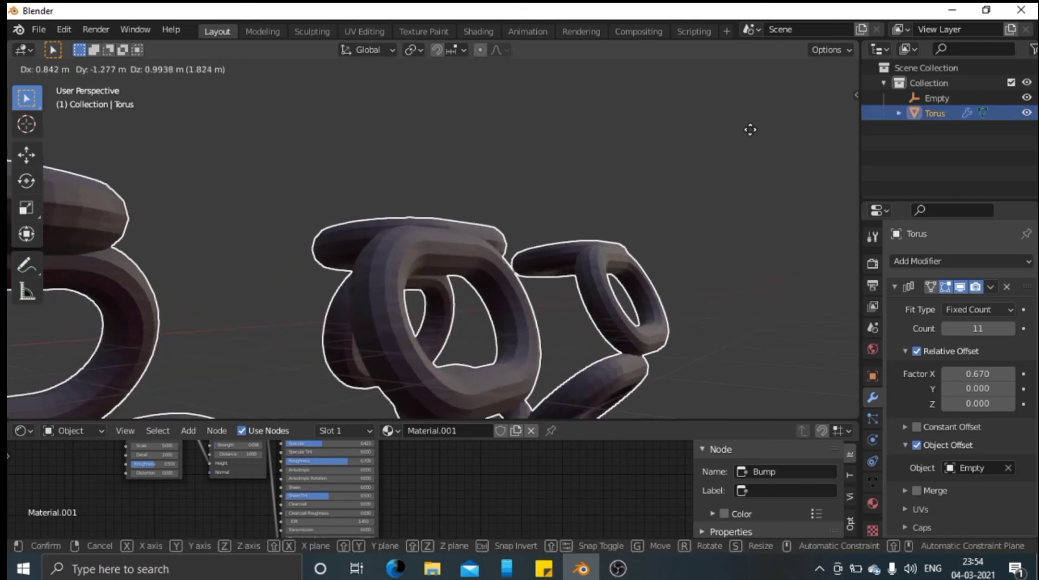
left_click(377, 313)
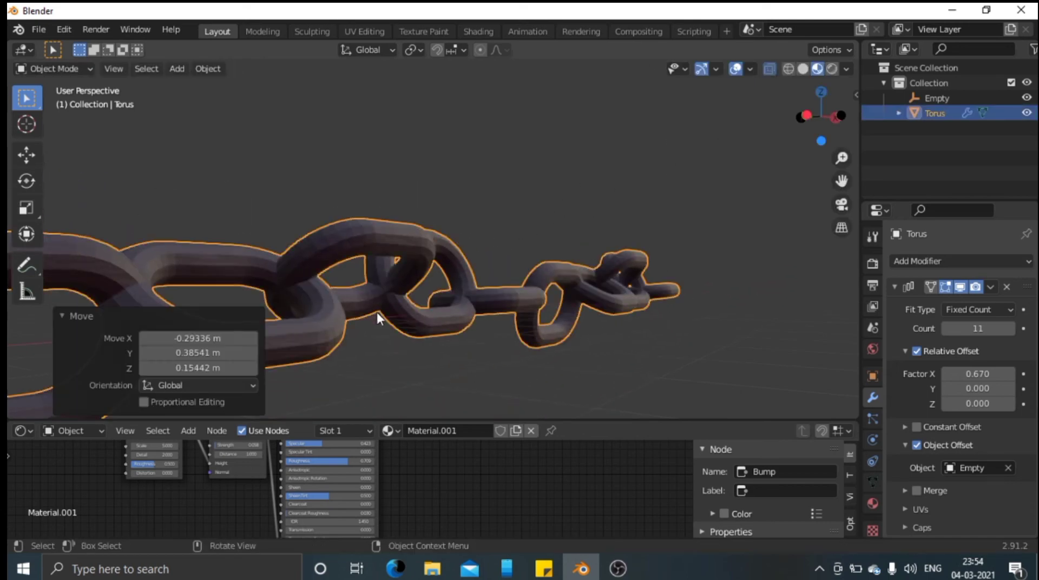
key("ctrl+space")
key("g")
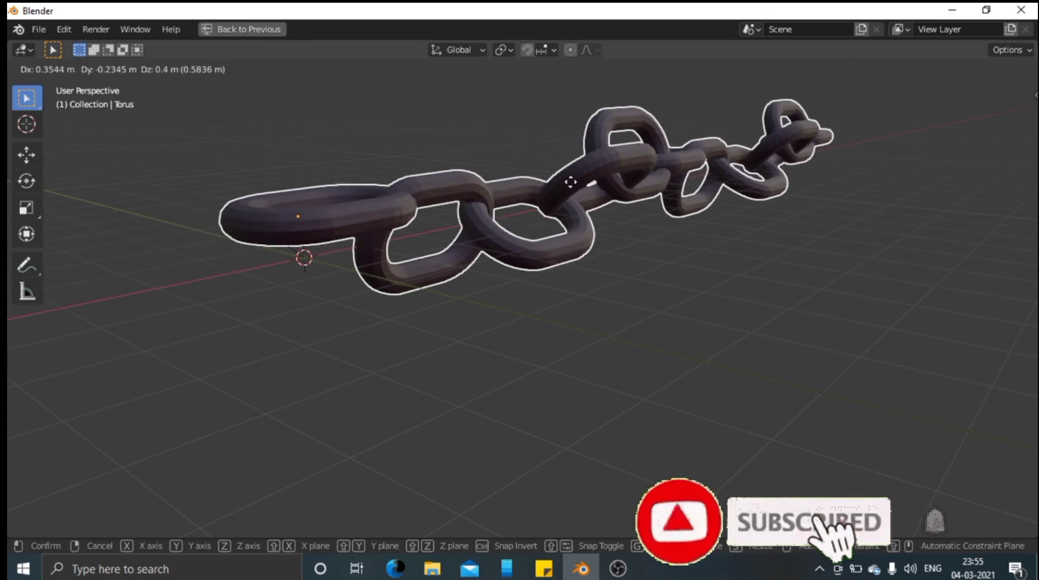
left_click(553, 251)
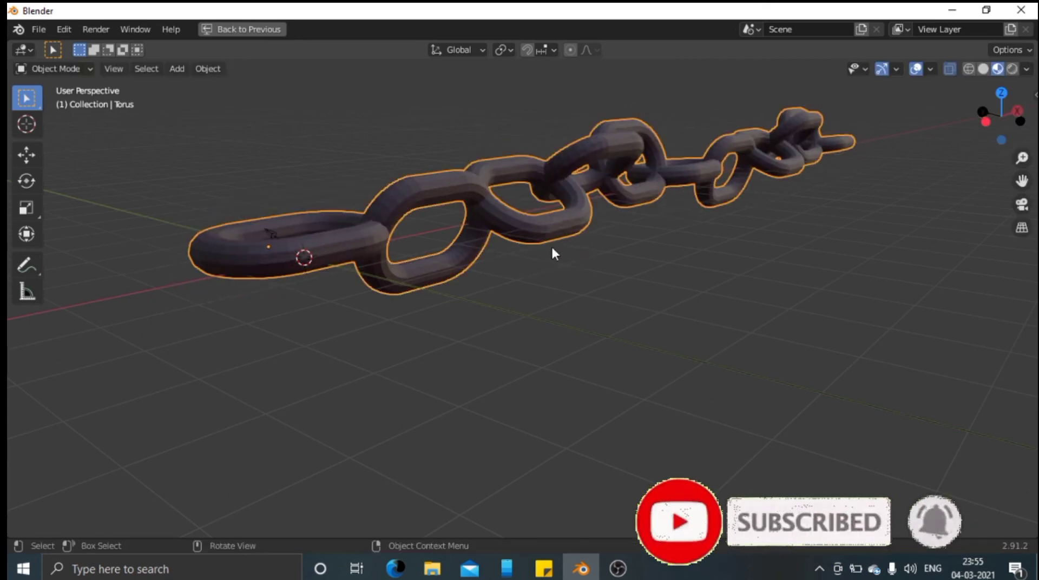
- Move the chain about -0.62 m along the global Y axis
middle_click_drag(557, 220, 522, 229)
scroll(508, 256, "down", 1)
scroll(520, 251, "up", 3)
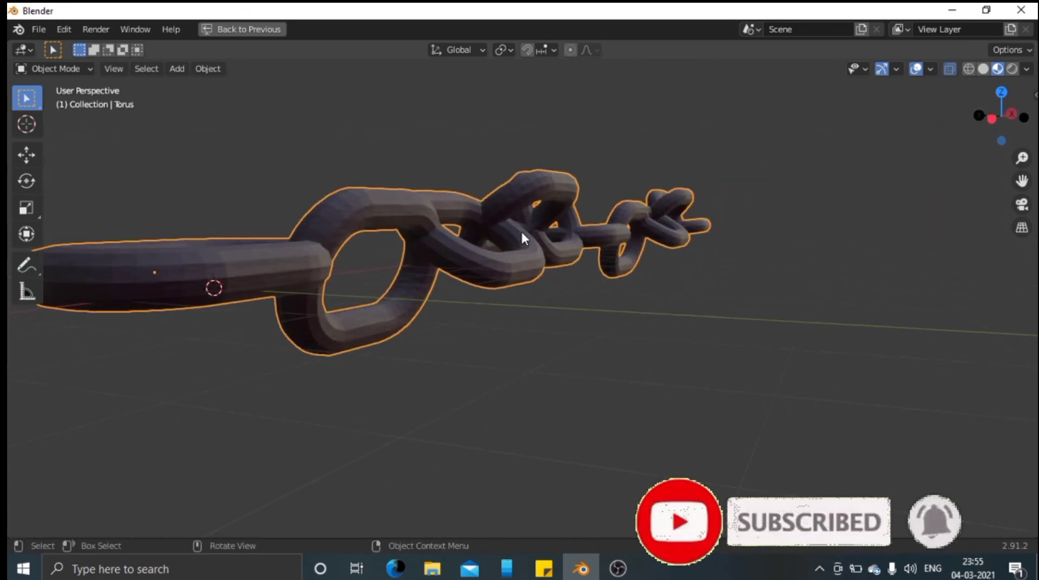
key("g")
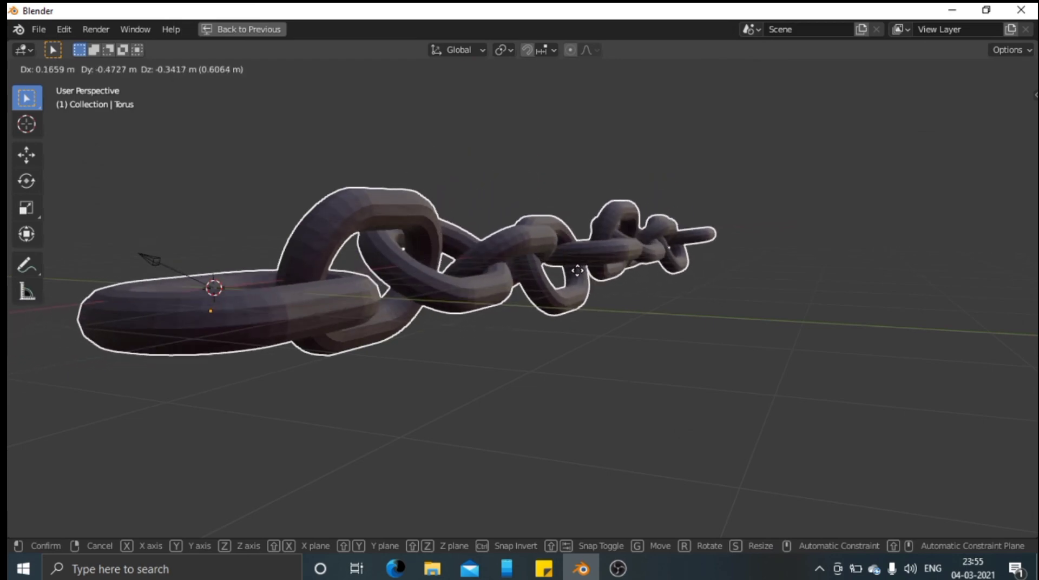
key("y")
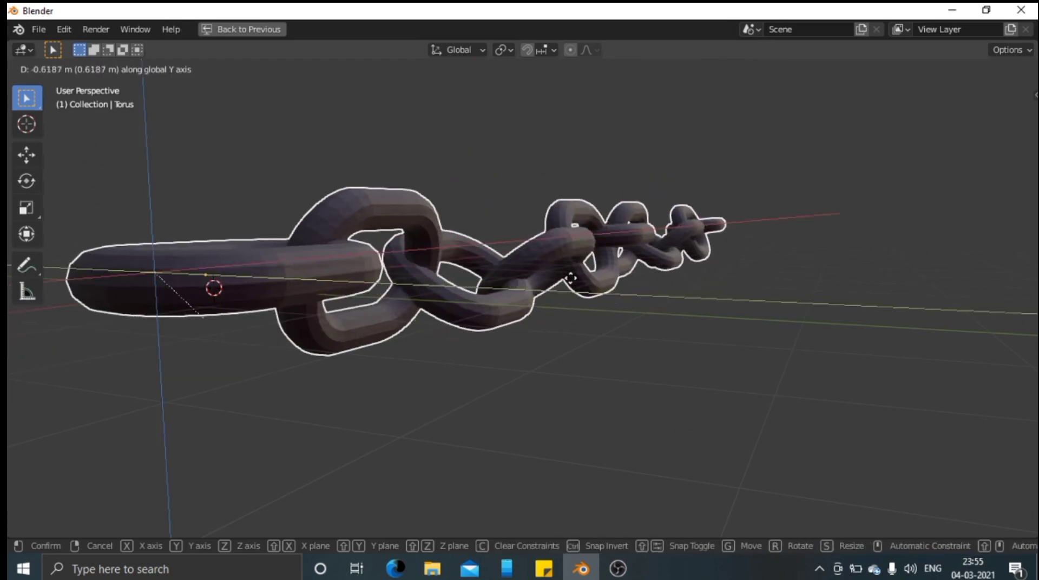
left_click(571, 279)
- Examine the finished chain from the side, from below and close up
middle_click_drag(564, 287, 468, 297)
scroll(469, 298, "down", 4)
scroll(464, 318, "up", 2)
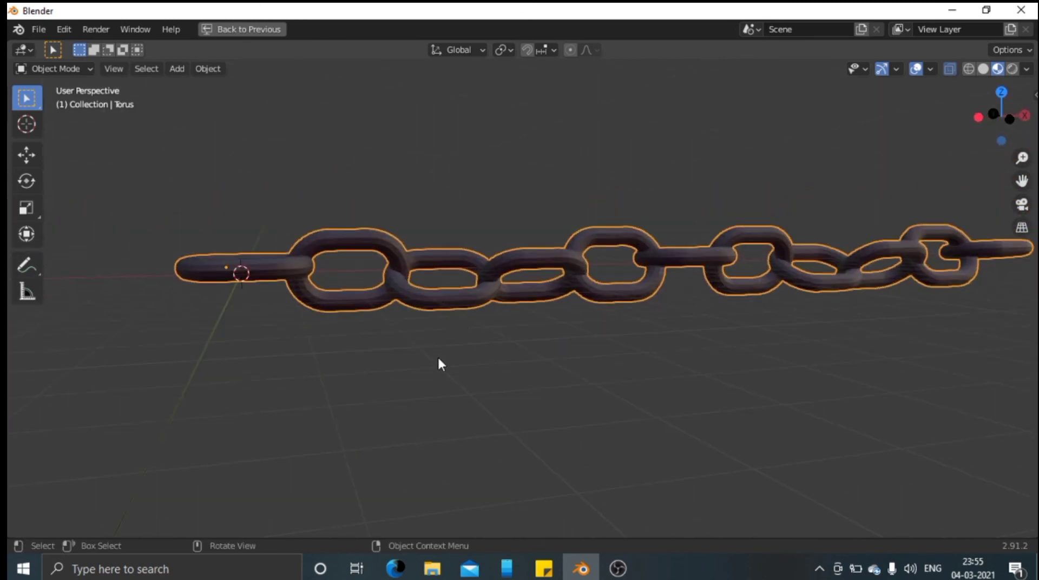
scroll(440, 362, "up", 3)
scroll(631, 348, "up", 2)
scroll(639, 348, "down", 3)
middle_click_drag(642, 348, 664, 386)
scroll(664, 386, "up", 4)
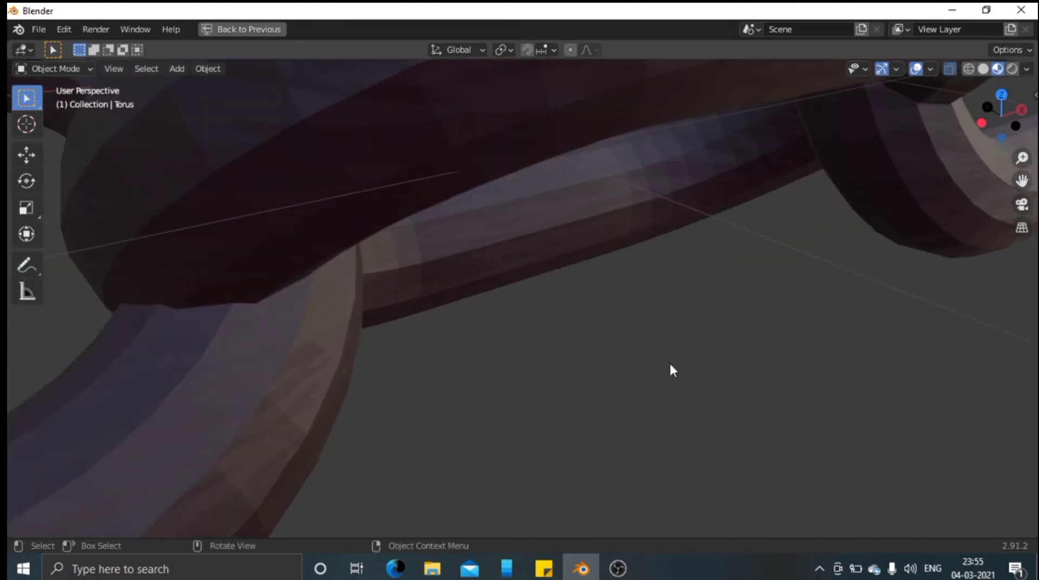
scroll(670, 369, "down", 2)
scroll(663, 364, "up", 1)
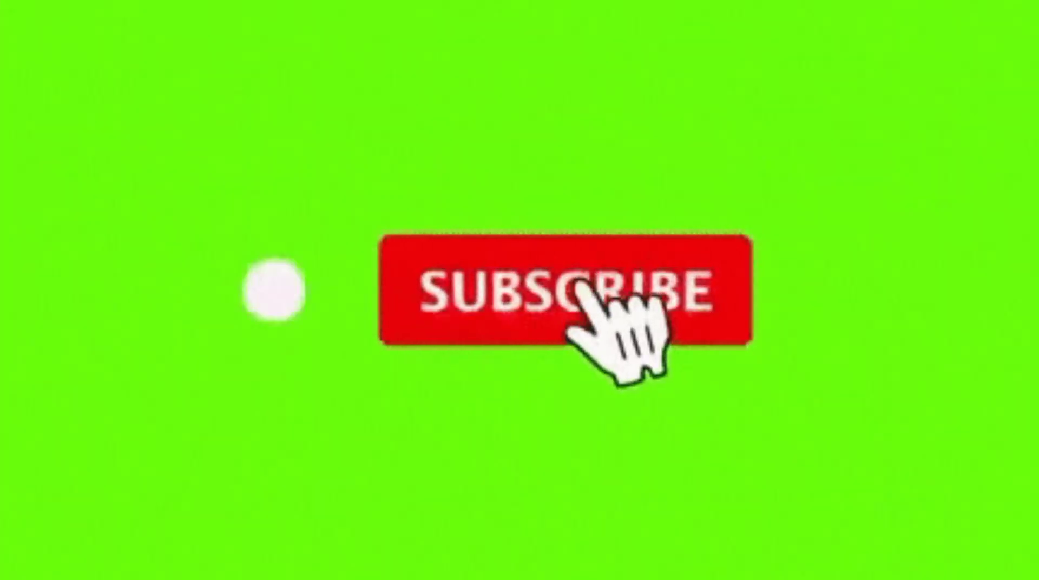